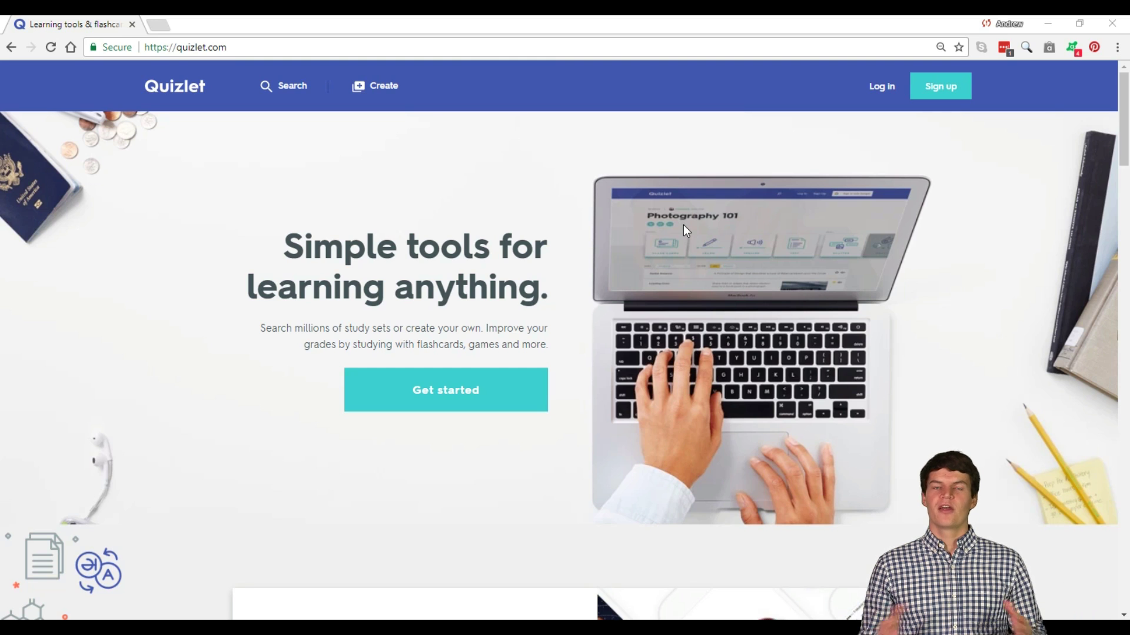
# Open Quizlet's sign-up form and choose to sign up with Facebook.
pyautogui.click(928, 88)
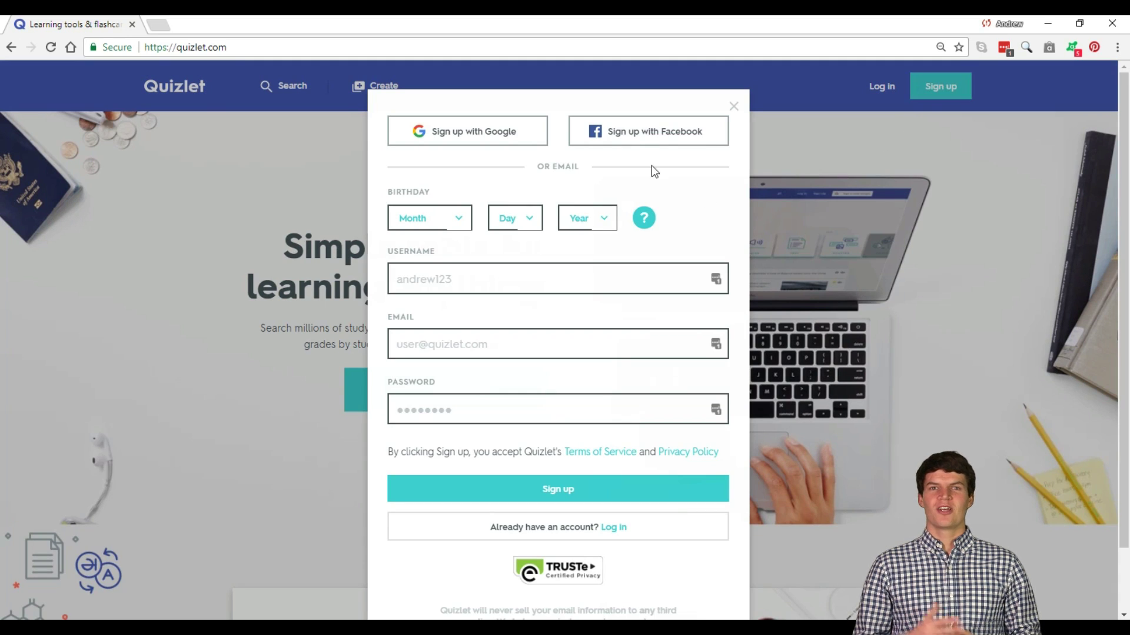
pyautogui.click(634, 140)
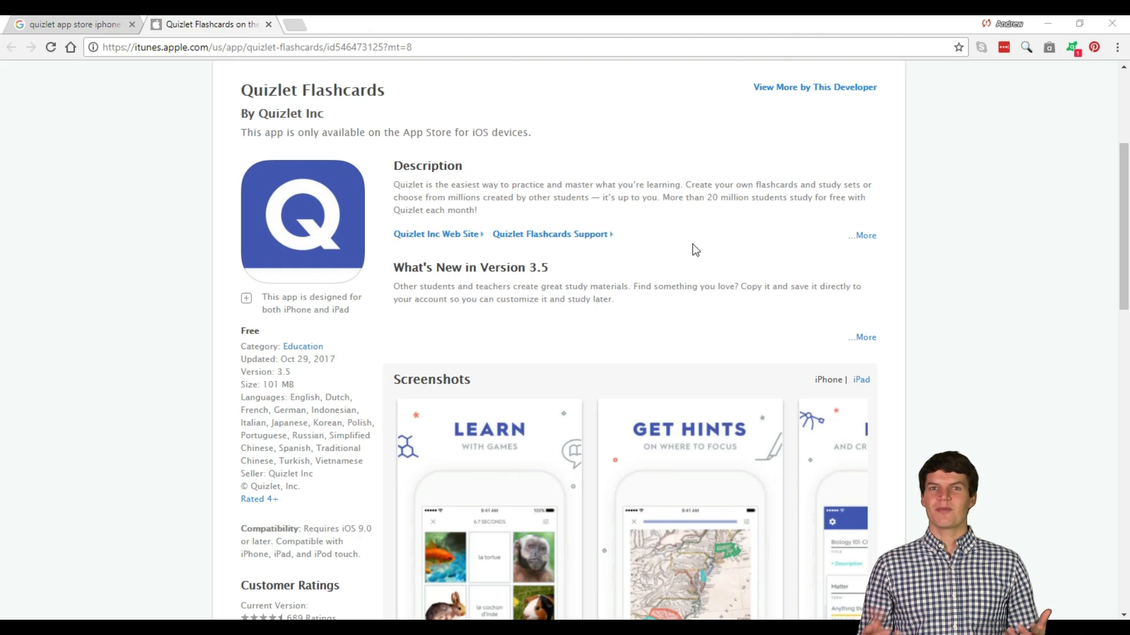
# Scroll the Quizlet Flashcards App Store listing and browse its screenshot previews.
pyautogui.scroll(-3, 2, 253)
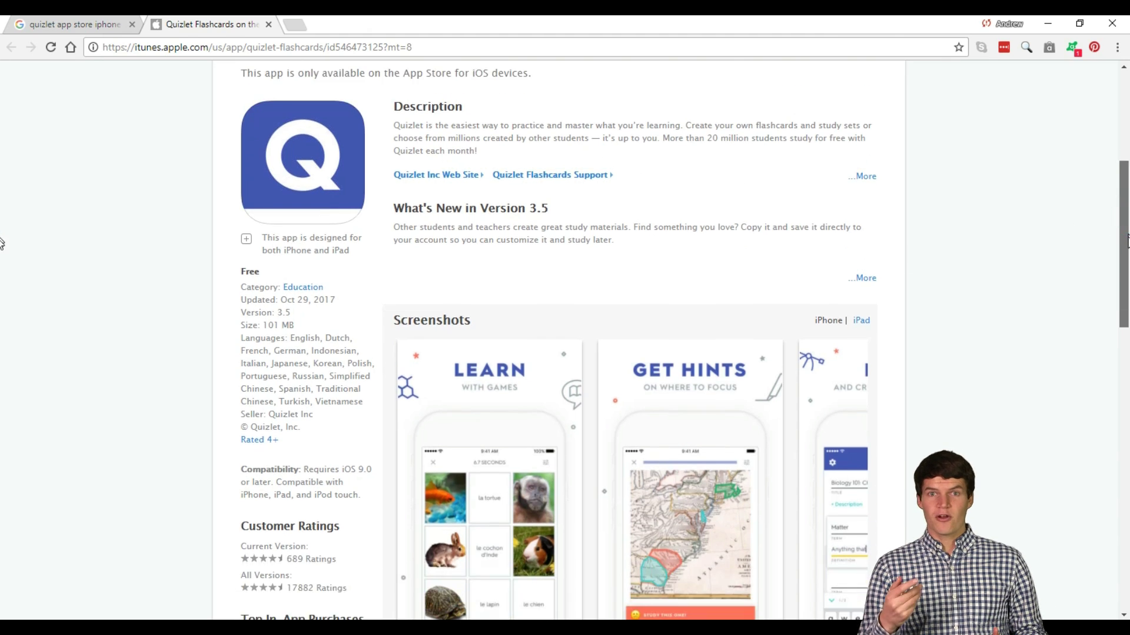
pyautogui.scroll(-1, 2, 268)
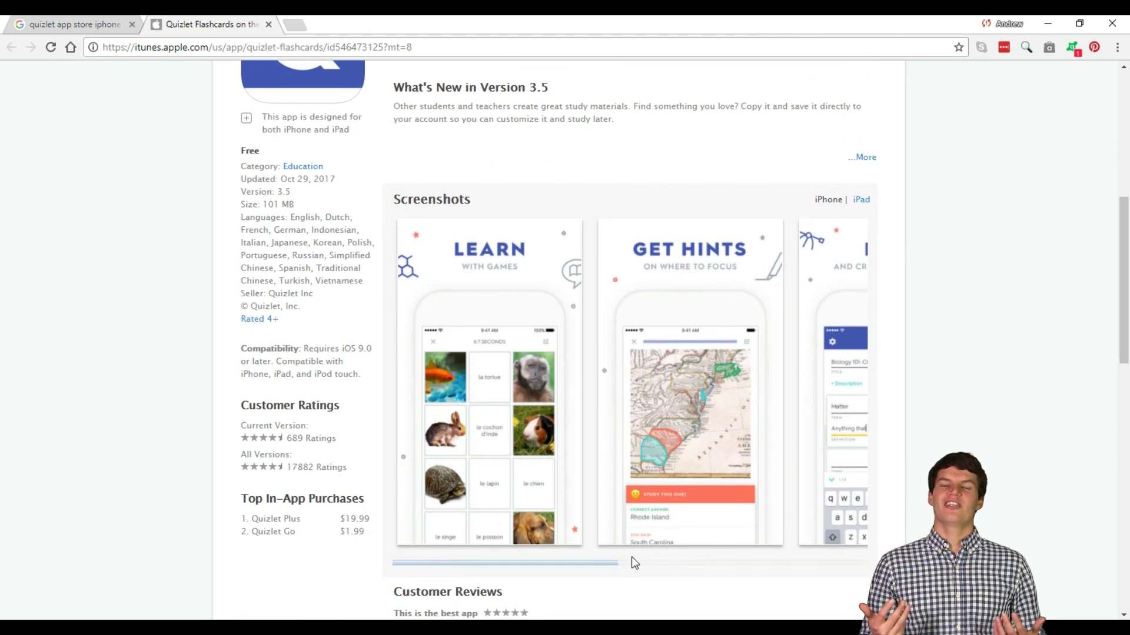
pyautogui.moveTo(563, 563); pyautogui.dragTo(845, 564)
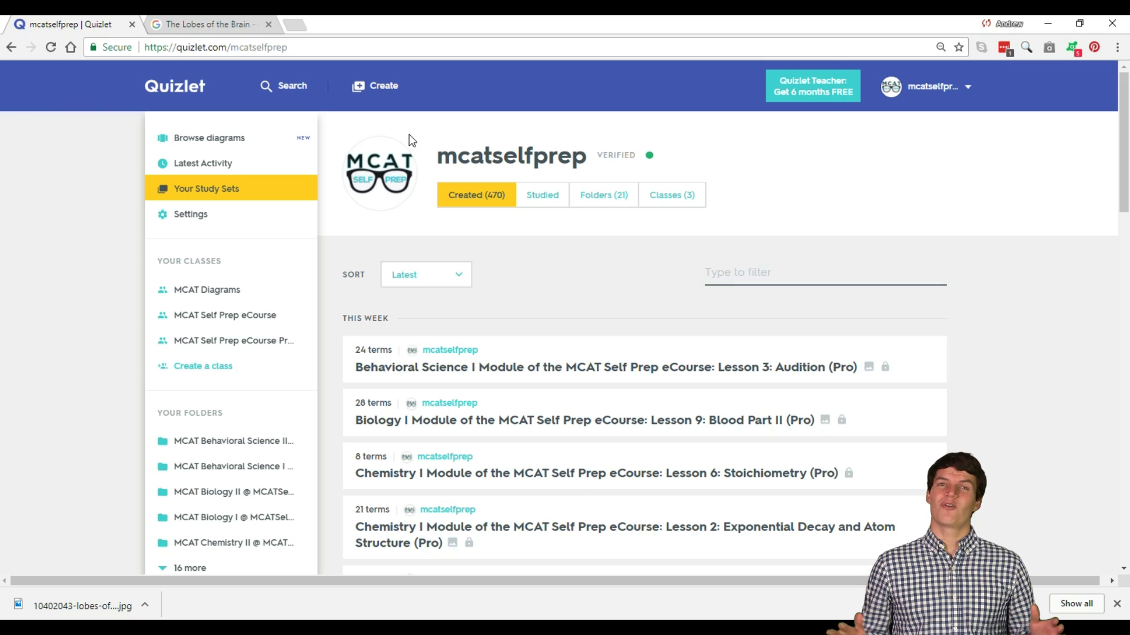
# Start a new study set and enter the title 'The Lobes of the Brain'.
pyautogui.click(374, 90)
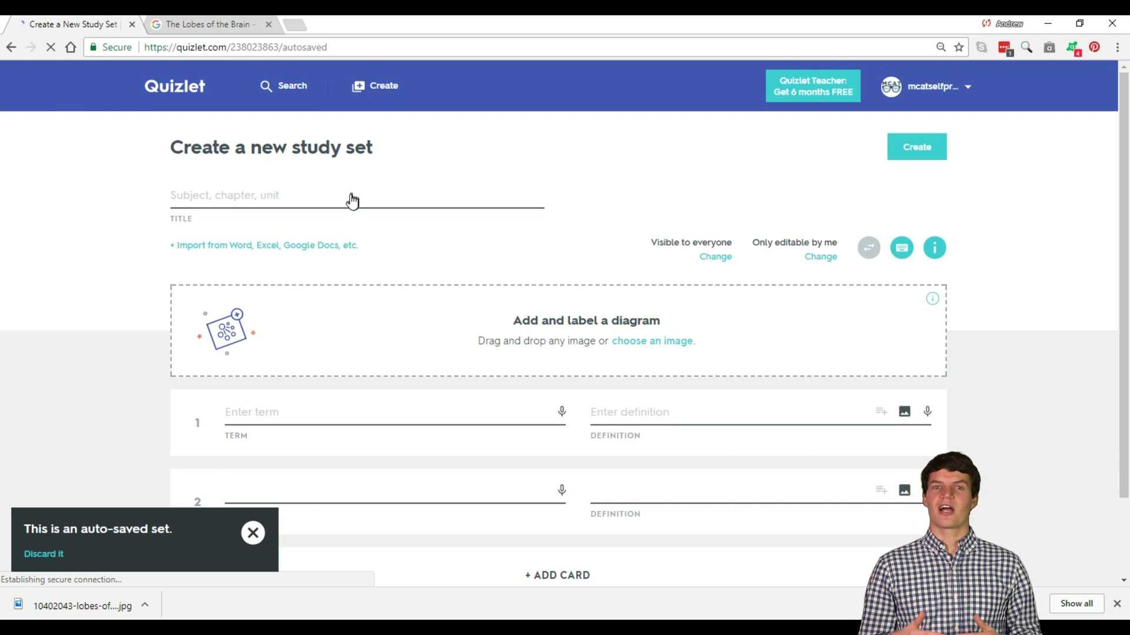
pyautogui.click(348, 199)
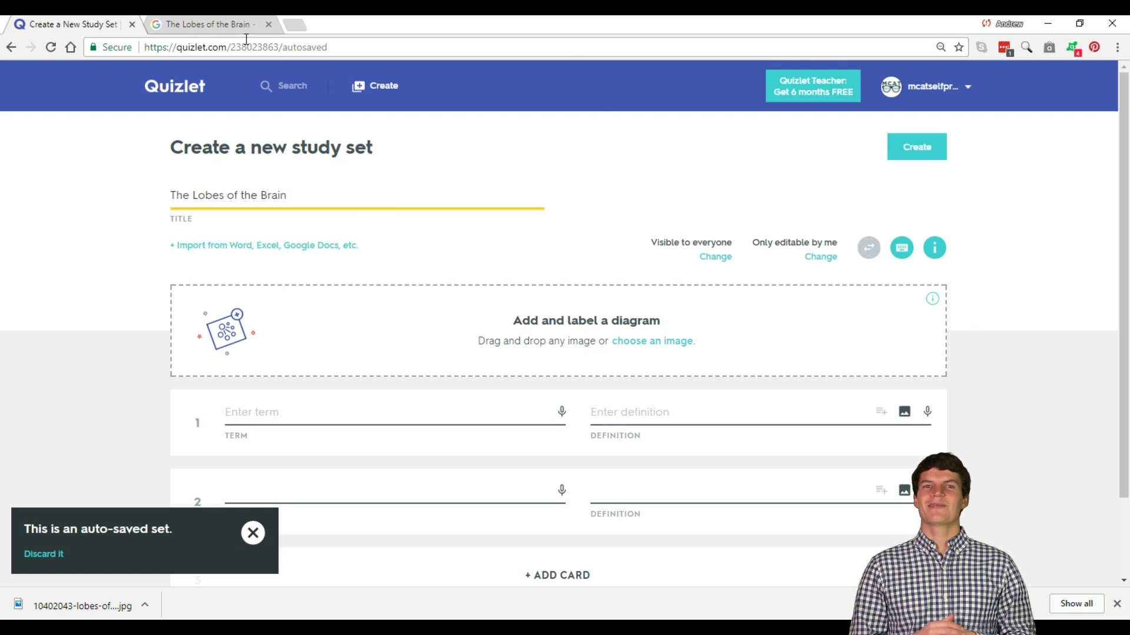
# Save the brain lobes diagram from Google Images and upload it to the set.
pyautogui.click(215, 24)
pyautogui.rightClick(319, 321)
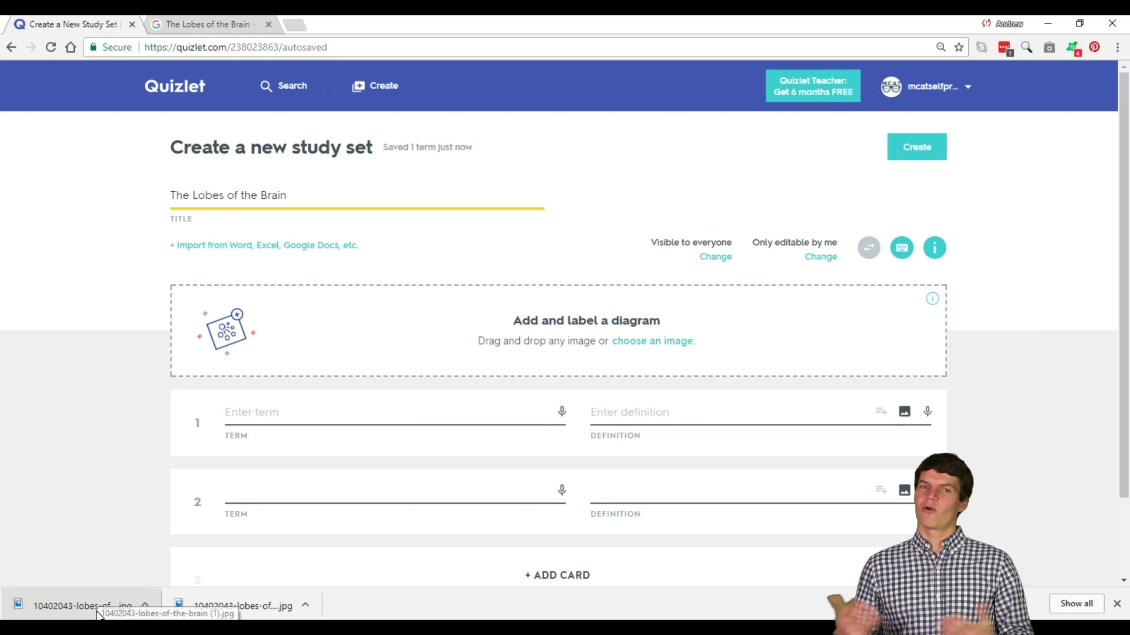
pyautogui.moveTo(97, 615); pyautogui.dragTo(490, 262)
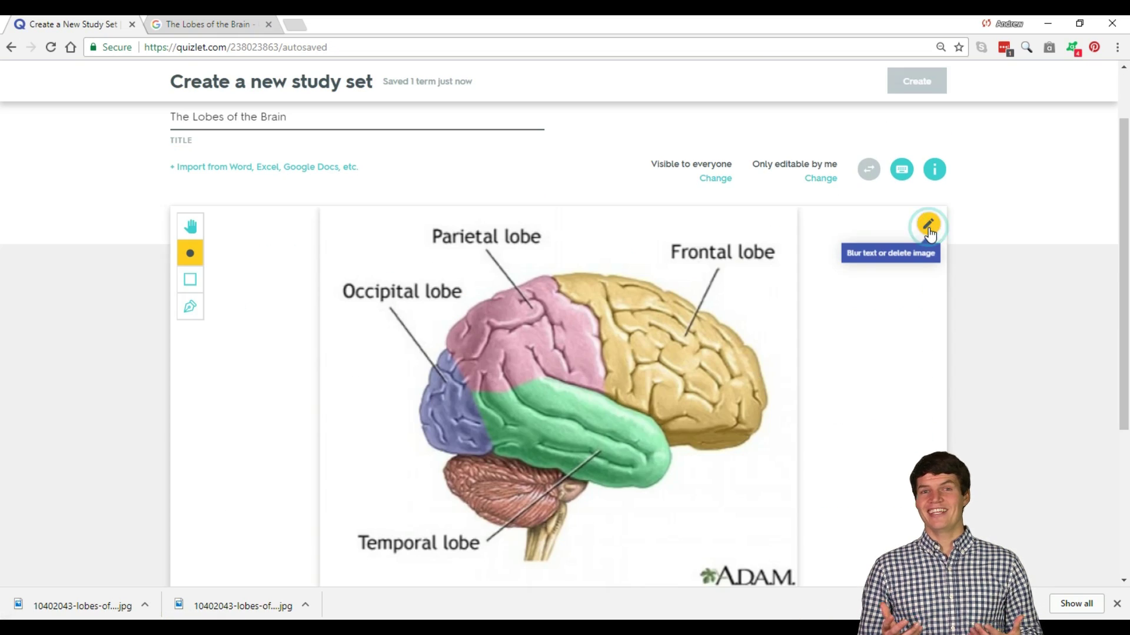
# Blur out the Frontal, Parietal, Occipital and Temporal lobe labels on the diagram.
pyautogui.click(928, 231)
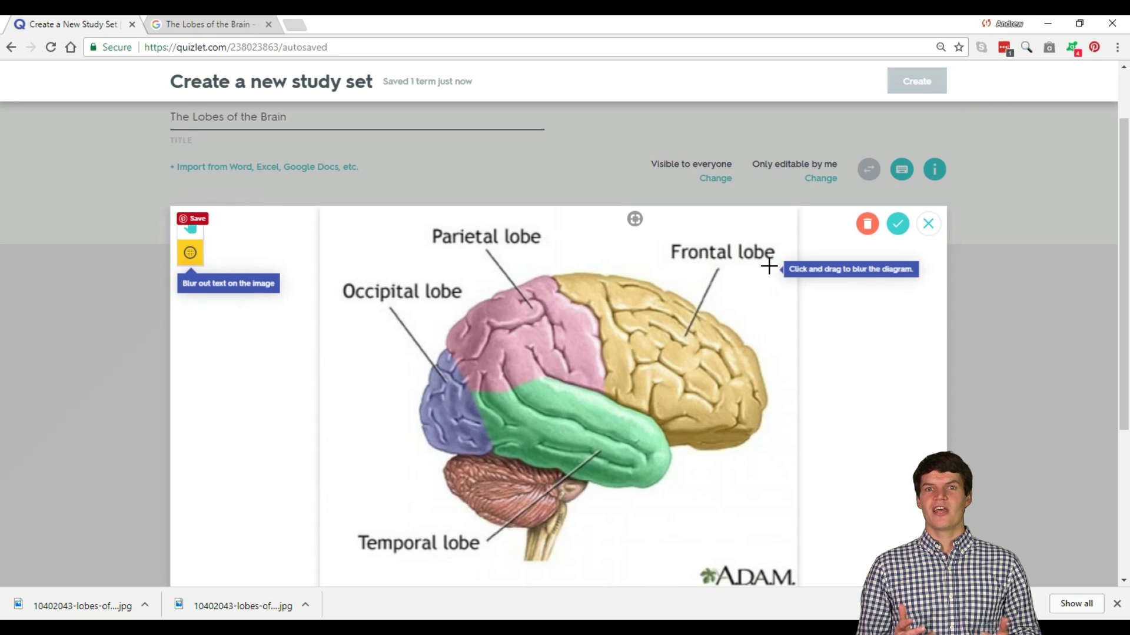
pyautogui.moveTo(774, 263); pyautogui.dragTo(668, 244)
pyautogui.moveTo(542, 252); pyautogui.dragTo(426, 226)
pyautogui.moveTo(465, 302); pyautogui.dragTo(338, 290)
pyautogui.moveTo(481, 531); pyautogui.dragTo(348, 553)
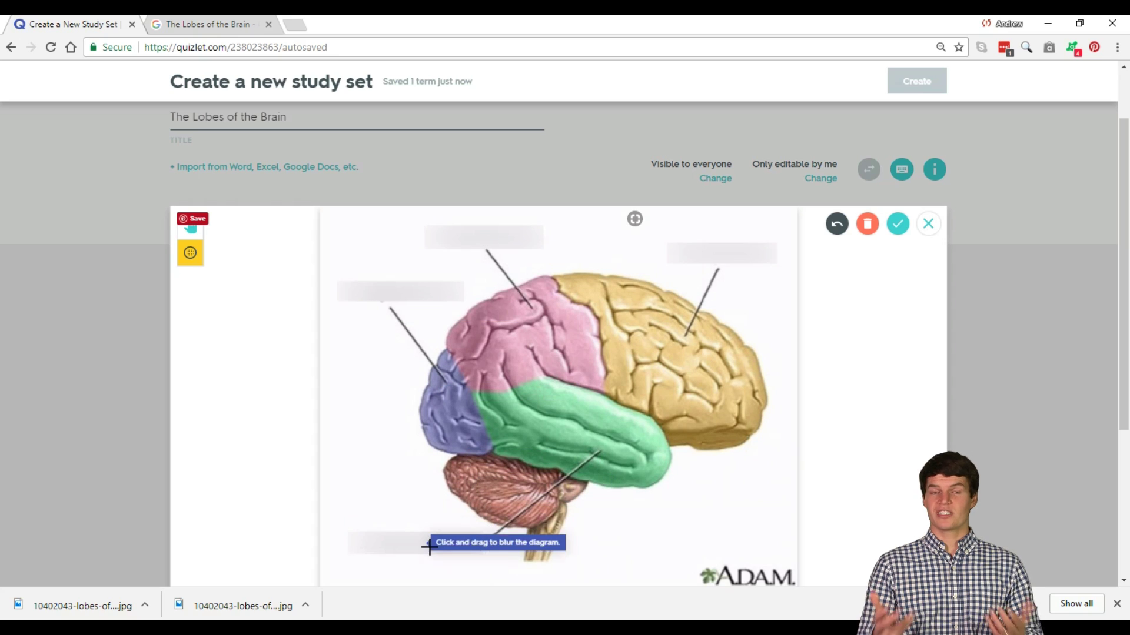
# Pin lobe terms such as Frontal, Occipital and Temporal Lobe onto the blurred labels.
pyautogui.click(904, 225)
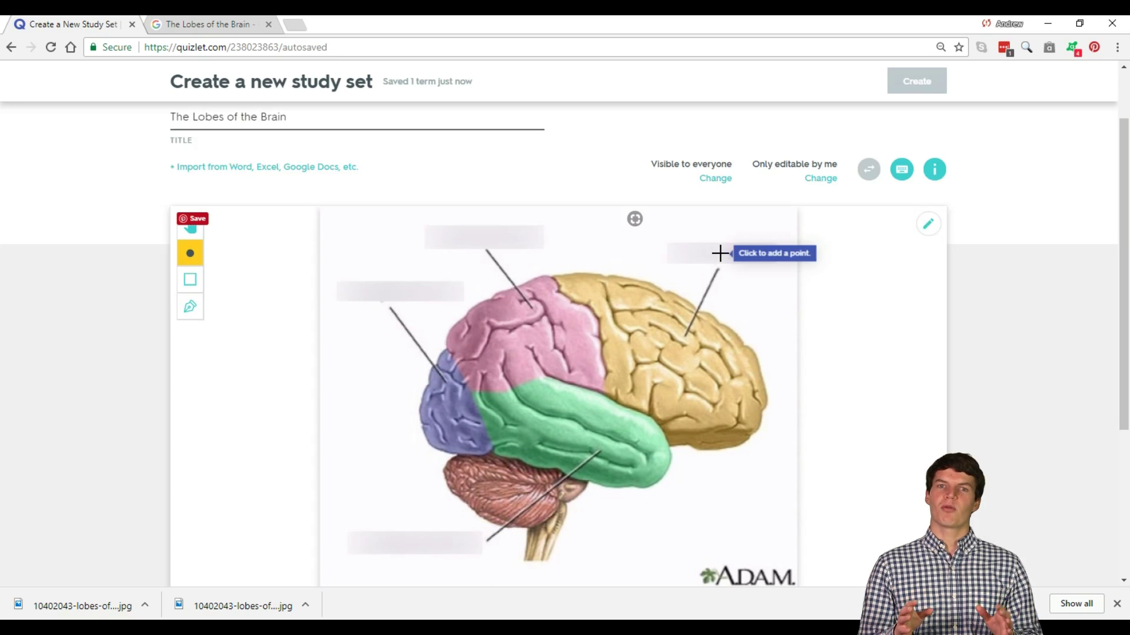
pyautogui.click(720, 253)
pyautogui.write('Front')
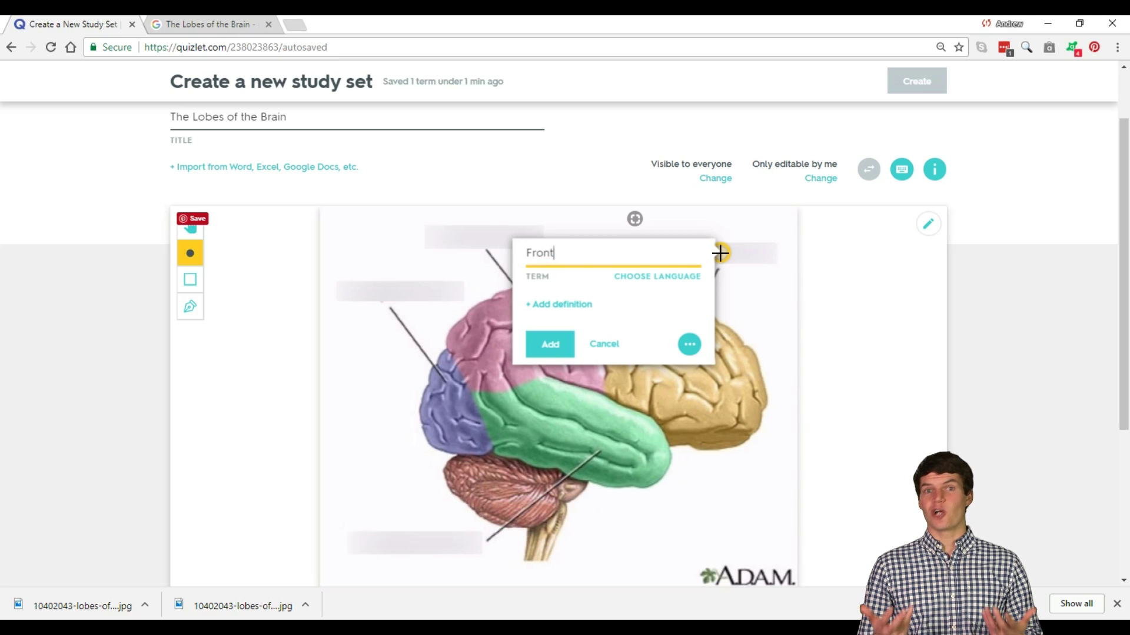
pyautogui.write('al Lo')
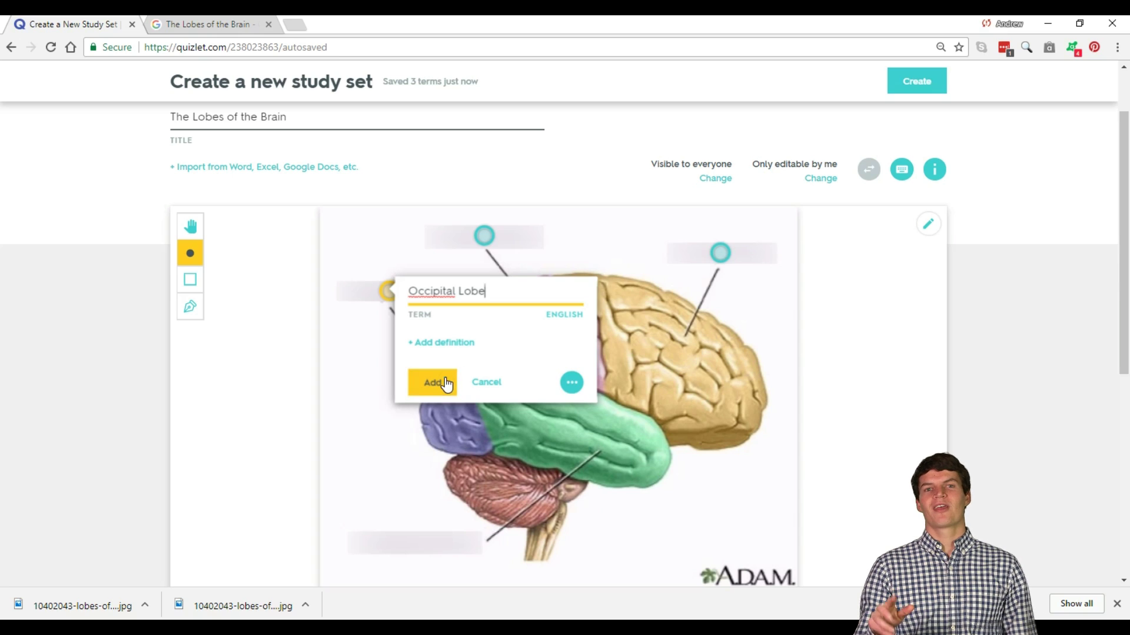
pyautogui.click(447, 383)
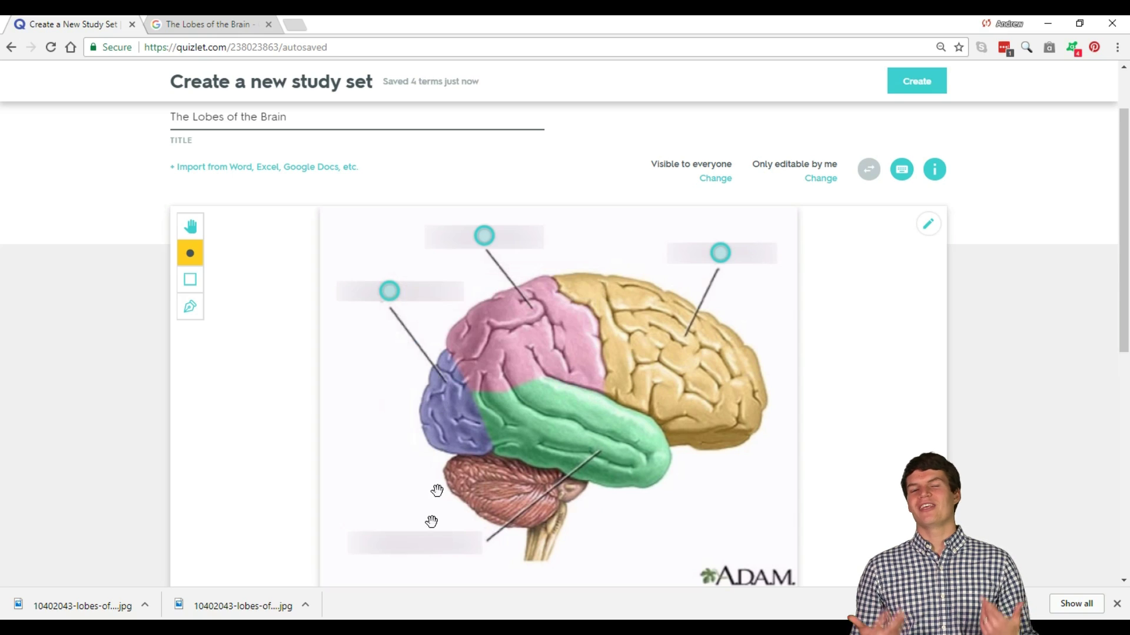
pyautogui.click(425, 548)
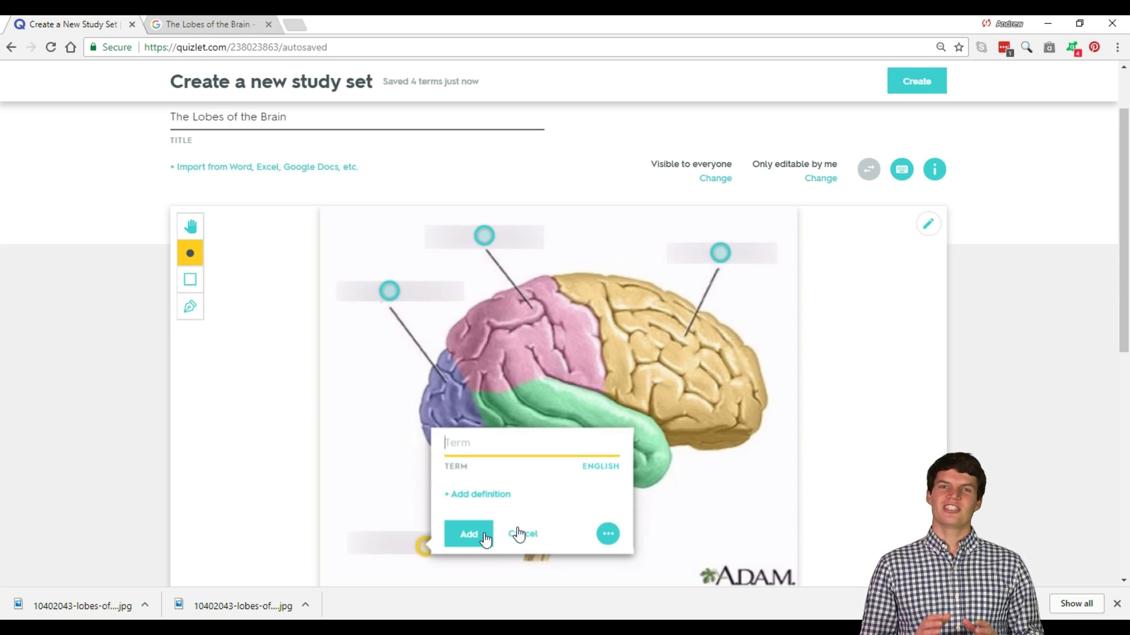
pyautogui.click(520, 543)
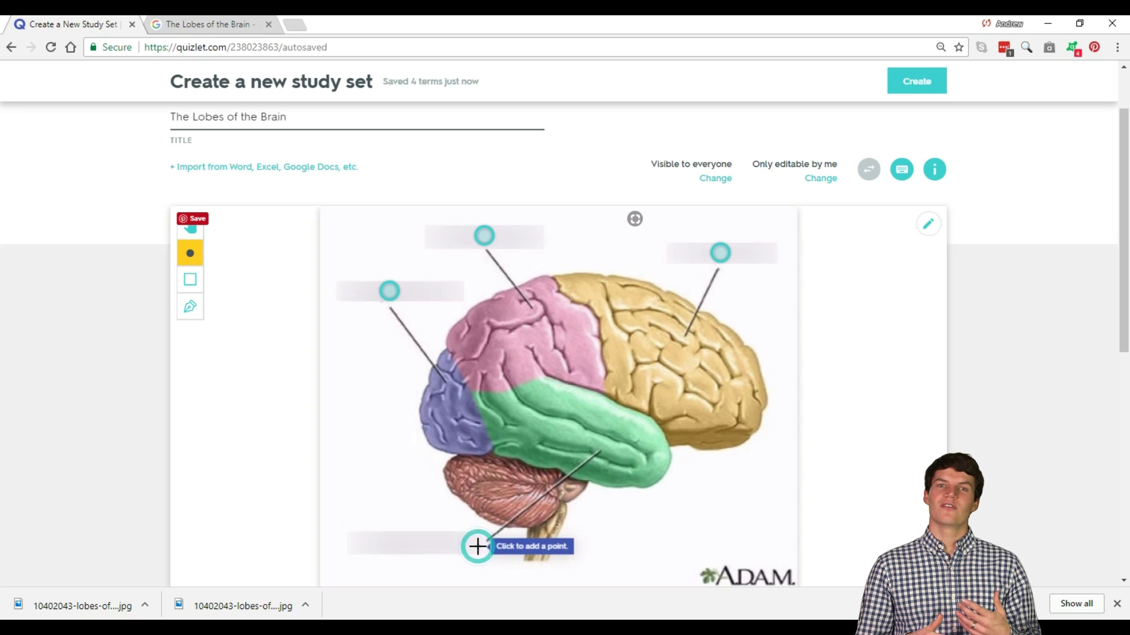
pyautogui.click(477, 545)
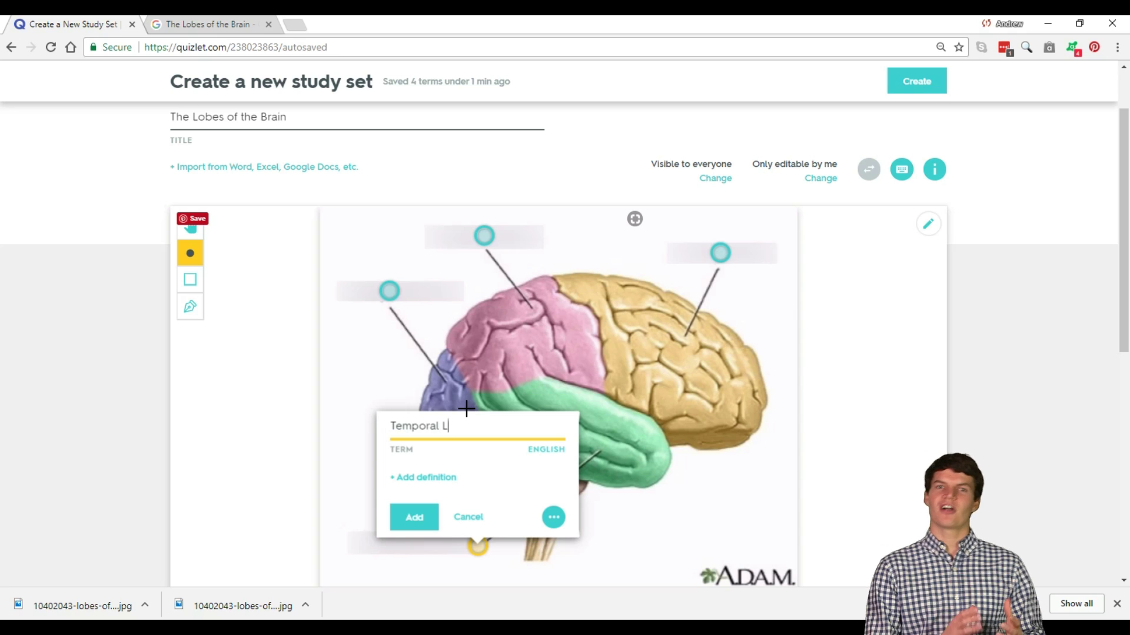
pyautogui.click(419, 519)
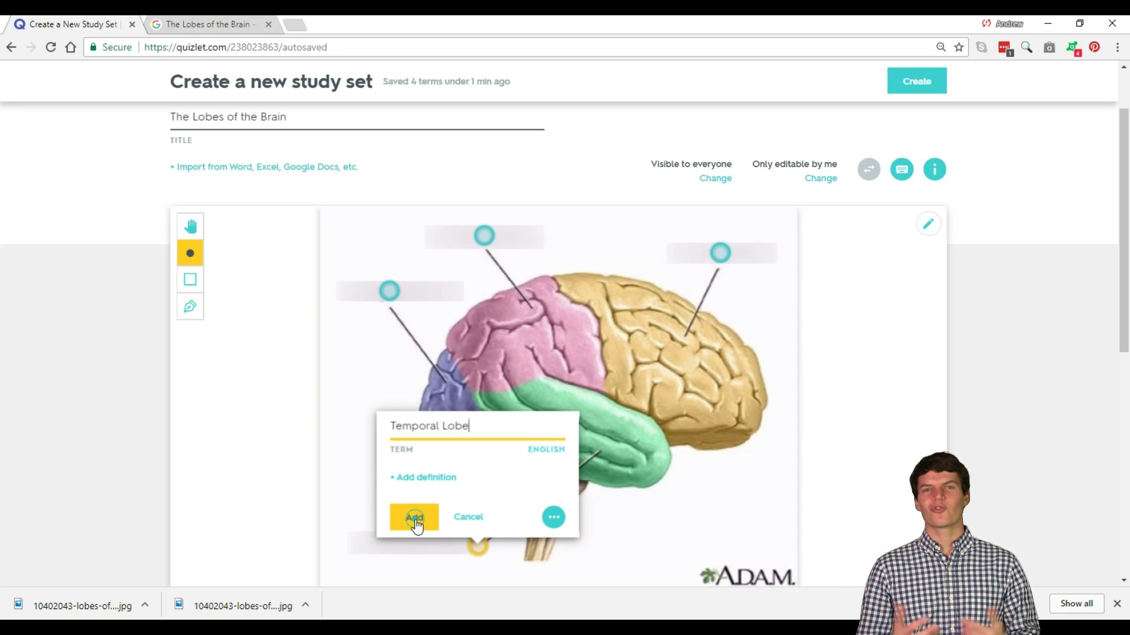
# Define Frontal Lobe as 'Responsible for logic and decision making'.
pyautogui.click(723, 254)
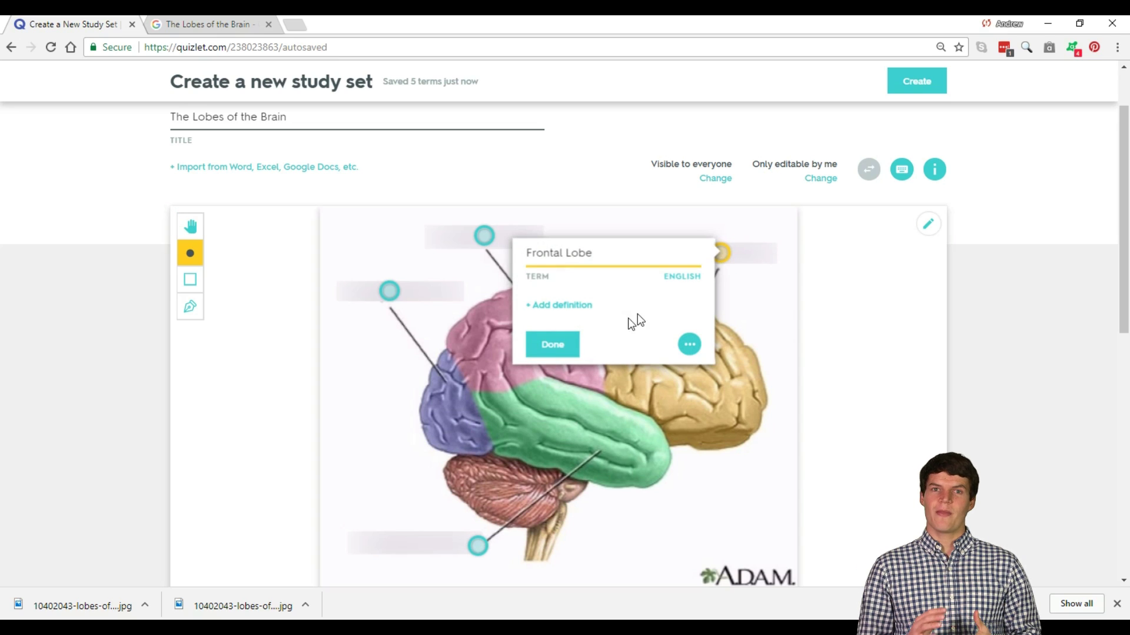
pyautogui.click(581, 304)
pyautogui.write('Responsible for logic')
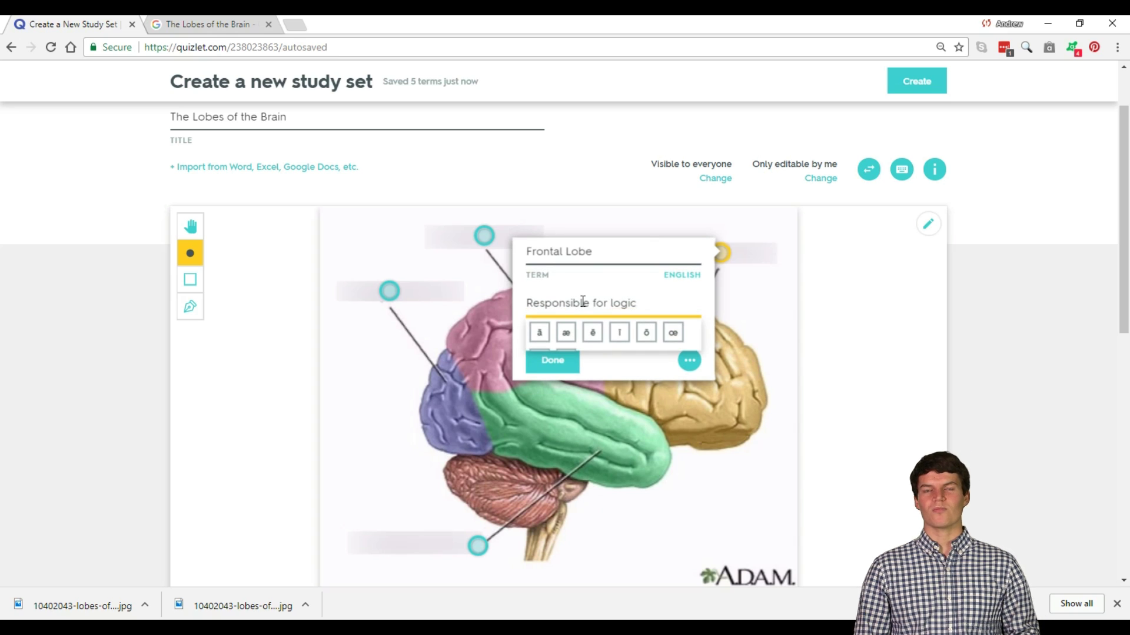
pyautogui.write(' and decision making.')
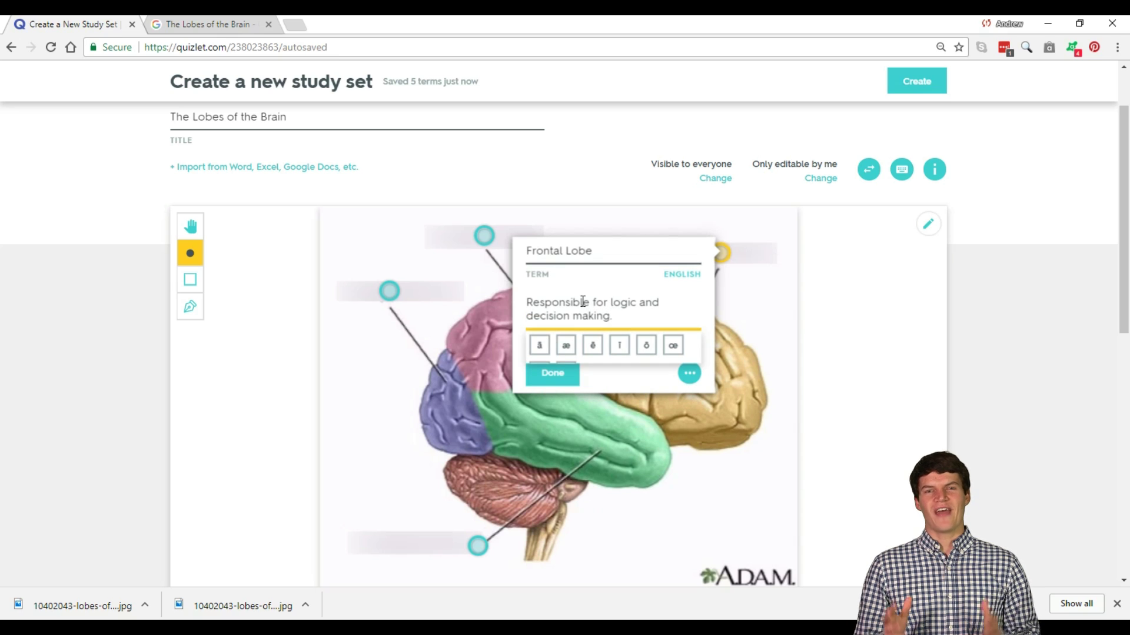
pyautogui.moveTo(564, 360)
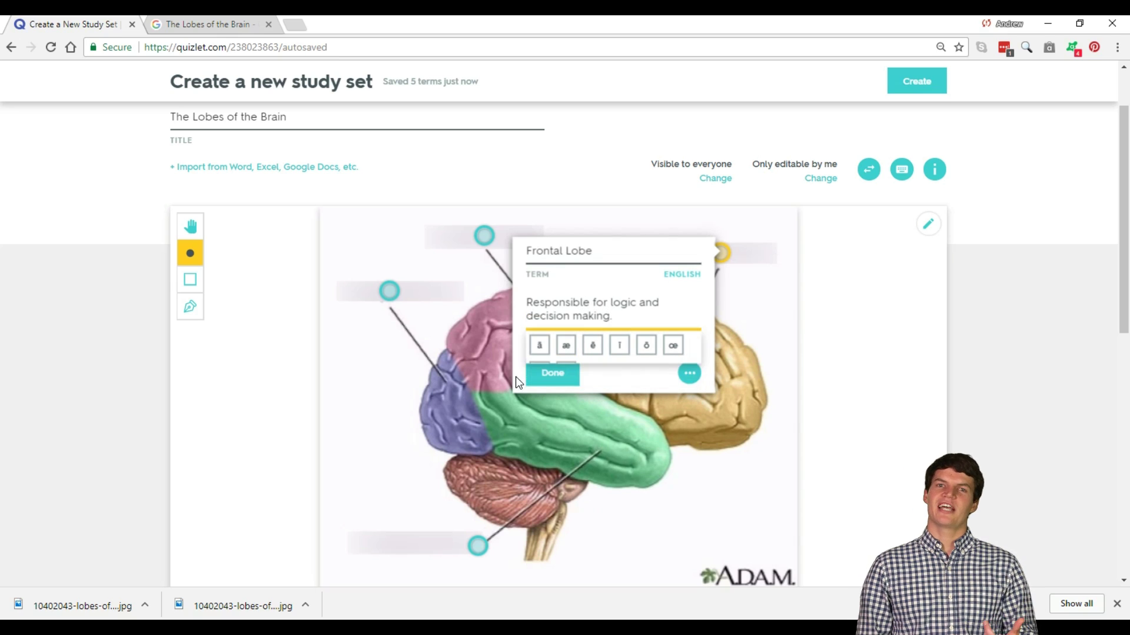
pyautogui.click(539, 379)
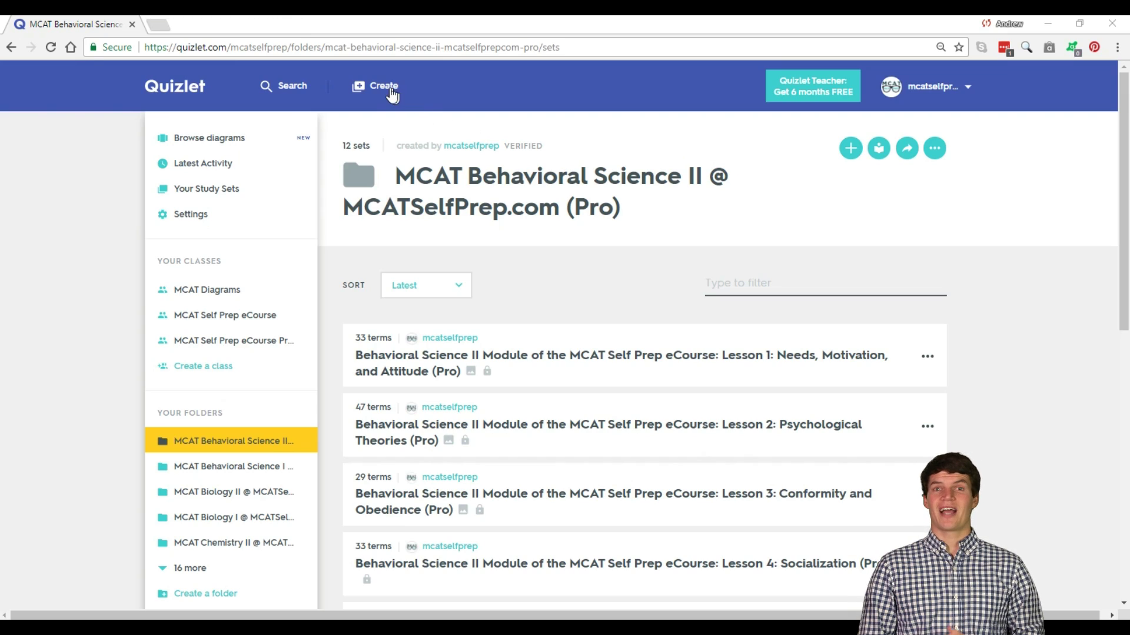
# Open the Behavioral Science Lesson 1: Sensation set for editing.
pyautogui.click(384, 86)
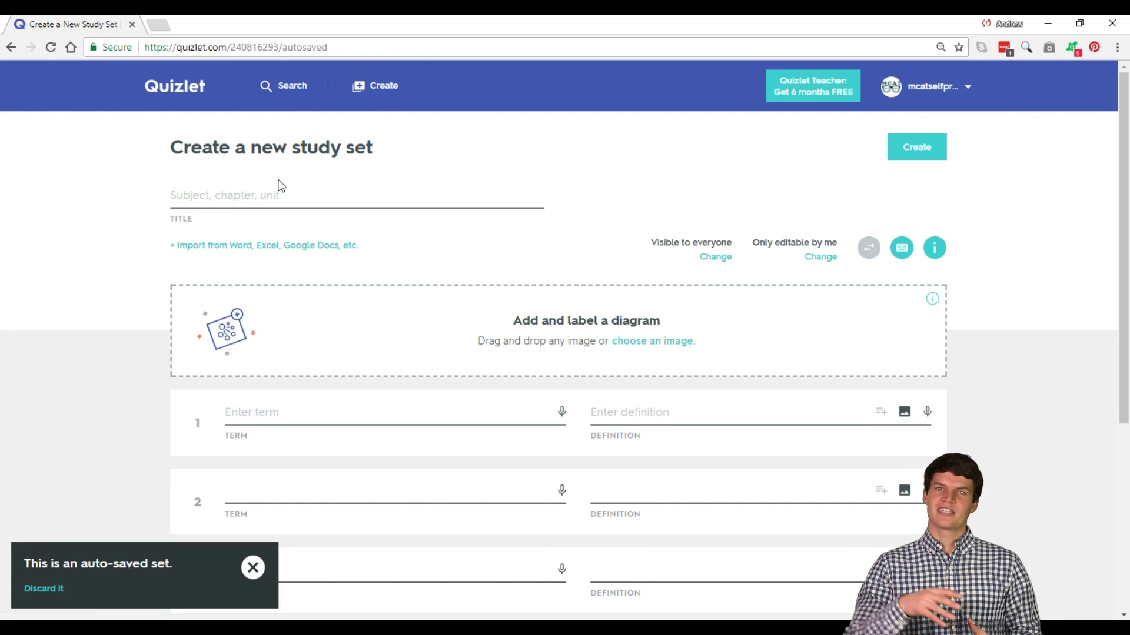
pyautogui.click(264, 193)
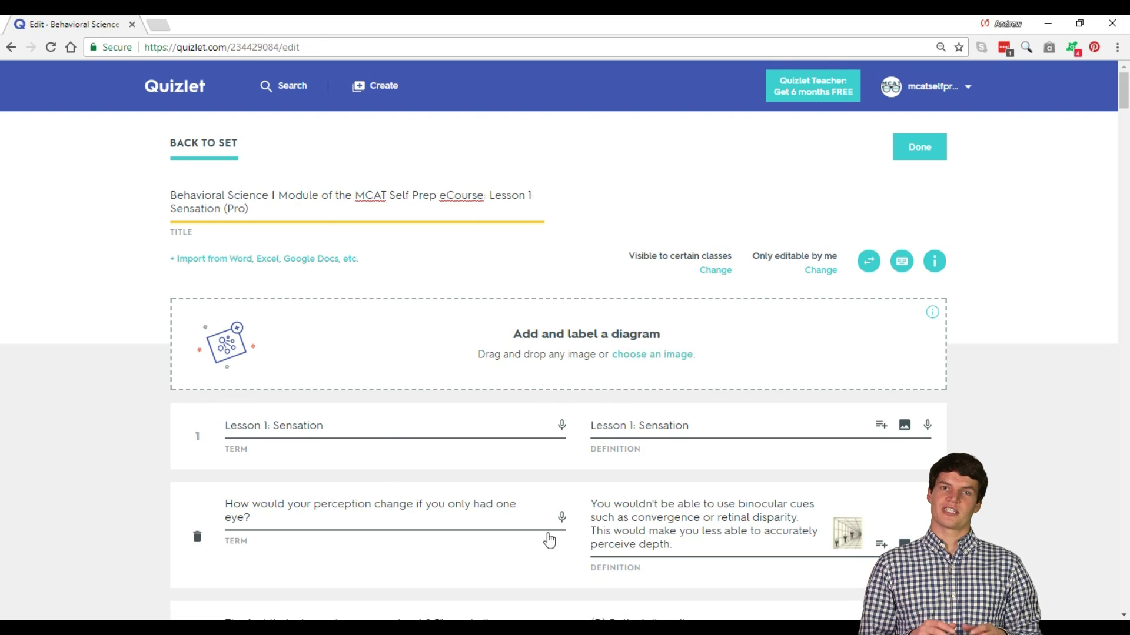
pyautogui.click(702, 546)
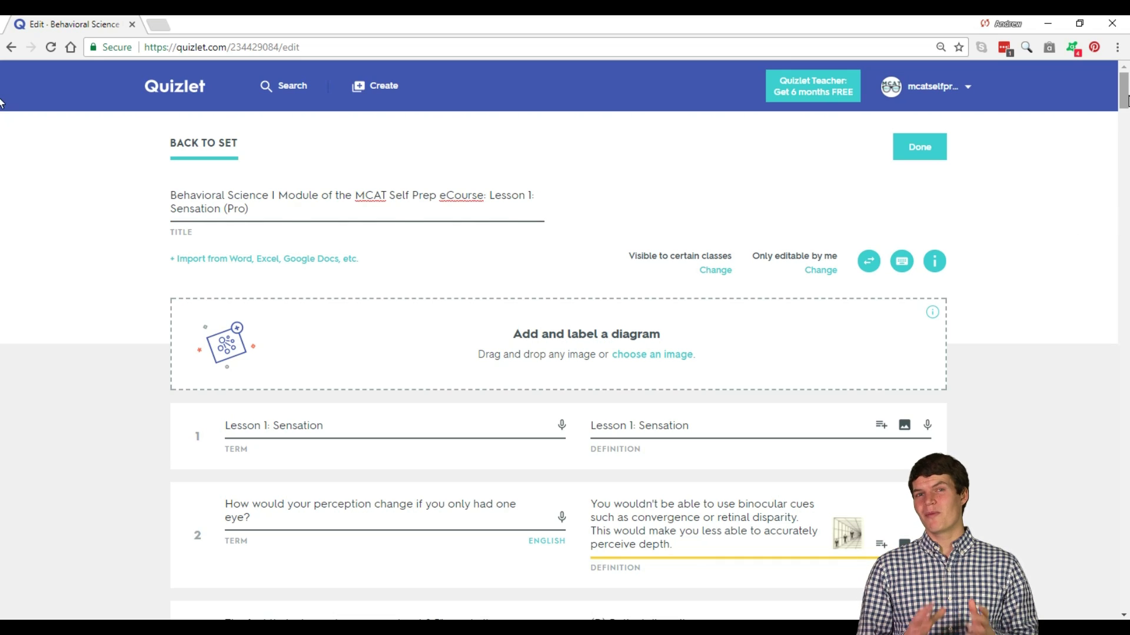
# Search Google for card 30's timing types: Non-adaptive, Slow-adapting, Fast-adapting.
pyautogui.scroll(-7, 1, 112)
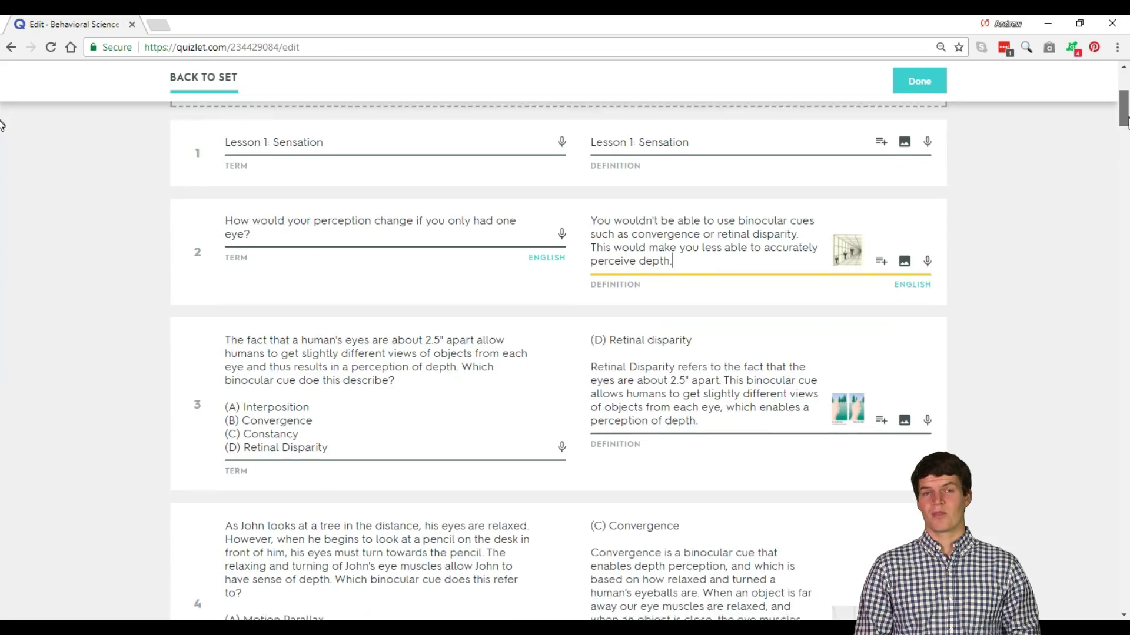
pyautogui.scroll(-3, 1, 130)
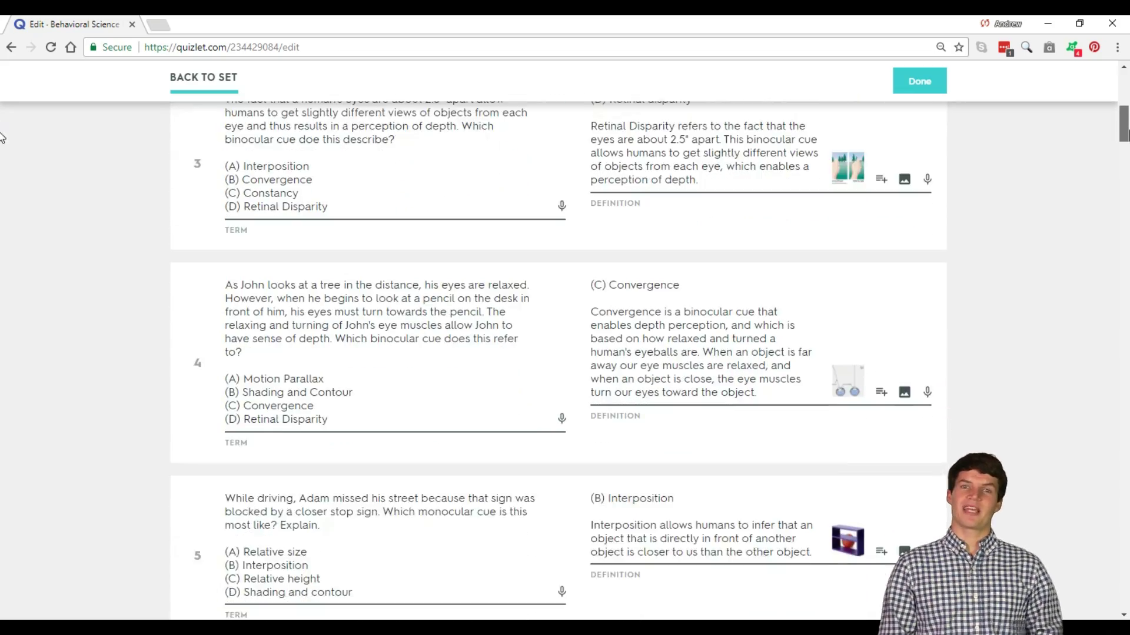
pyautogui.moveTo(1125, 139); pyautogui.dragTo(1125, 281)
pyautogui.moveTo(1, 283); pyautogui.dragTo(1, 431)
pyautogui.moveTo(306, 268); pyautogui.dragTo(236, 242)
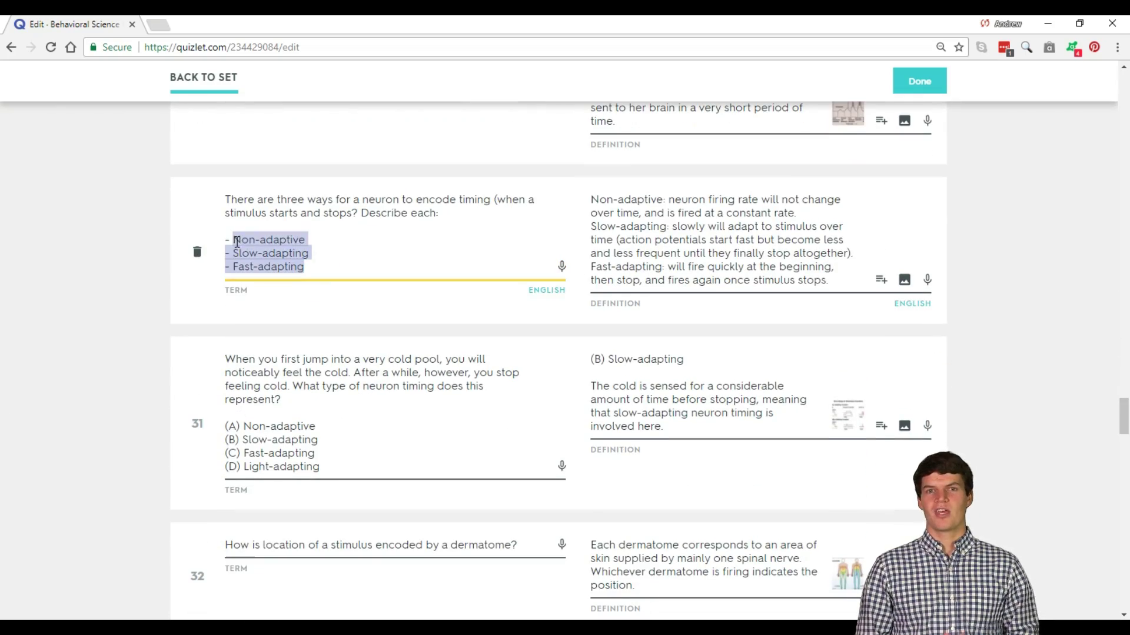
pyautogui.moveTo(190, 43); pyautogui.dragTo(194, 24)
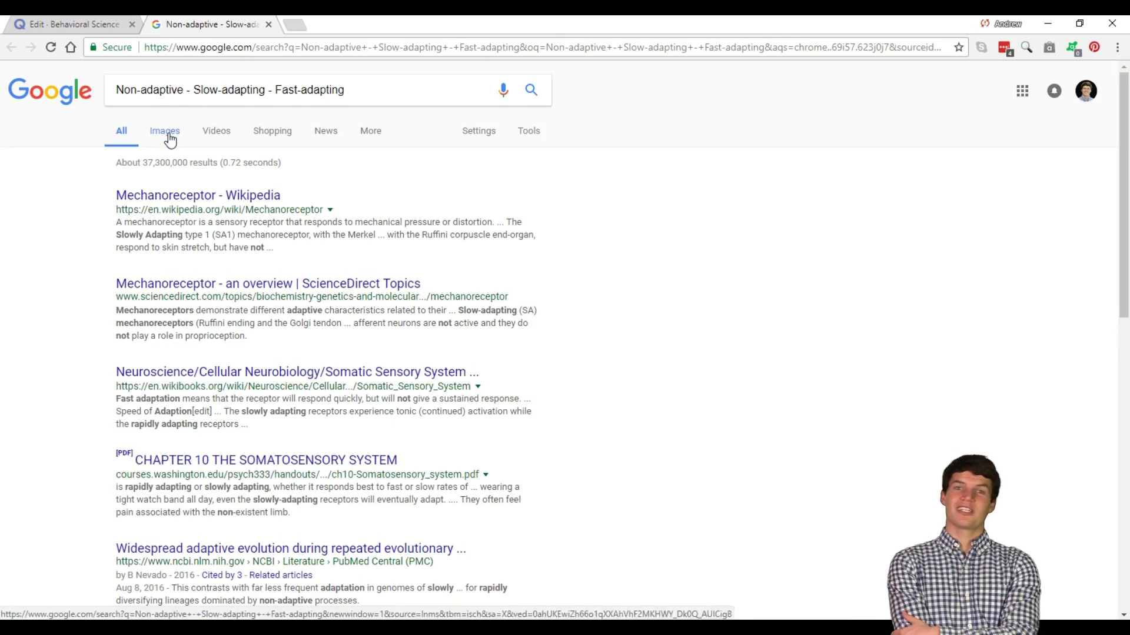
# Save the Adaptation.gif diagram from Google Images to the computer.
pyautogui.click(166, 136)
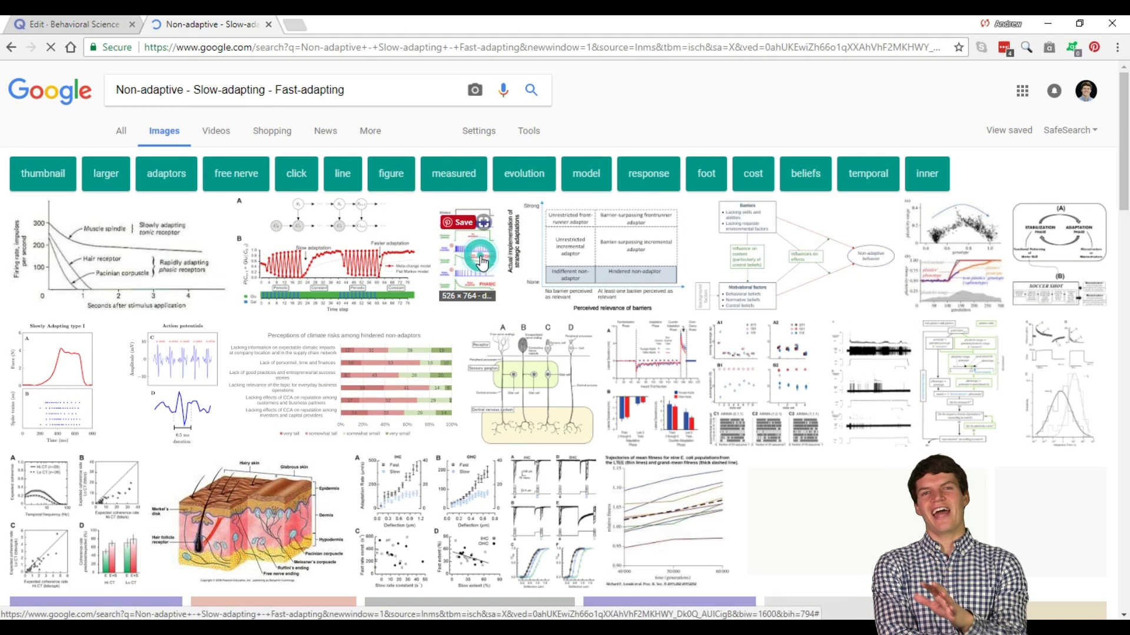
pyautogui.click(479, 259)
pyautogui.rightClick(400, 362)
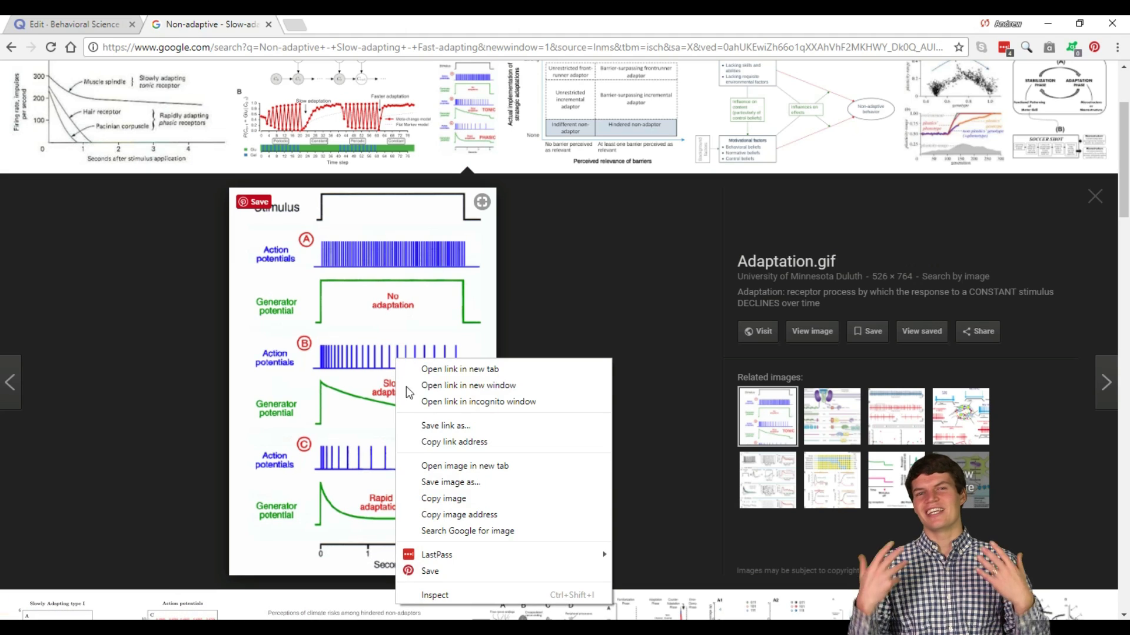
pyautogui.click(448, 487)
pyautogui.click(444, 329)
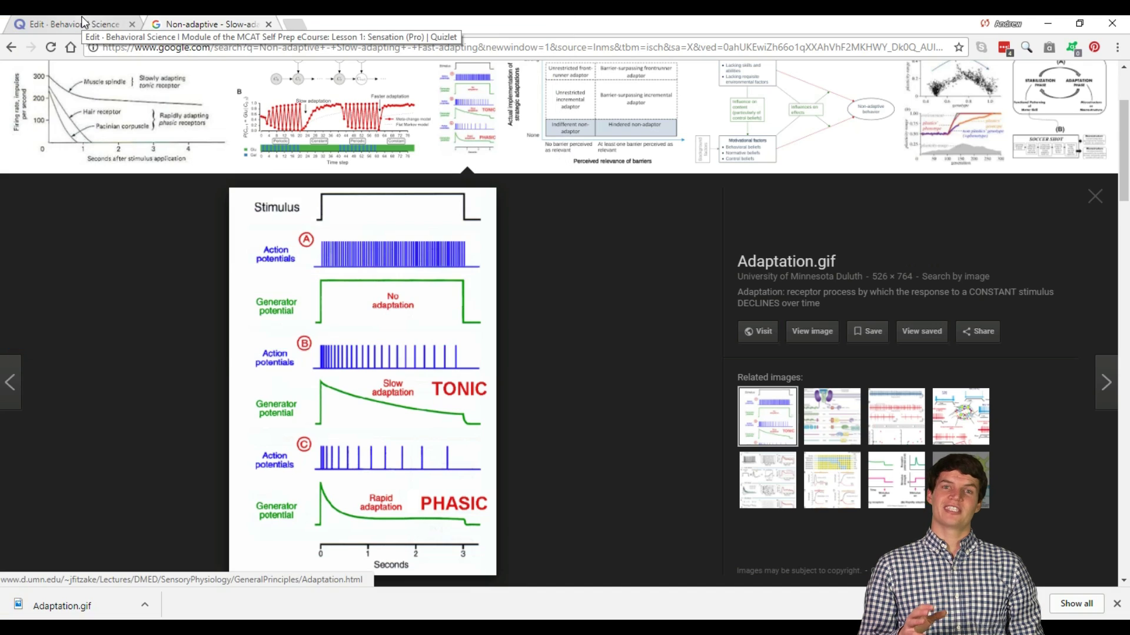
# Add Adaptation.gif to card 30's definition, finish editing, and open Flashcards mode.
pyautogui.click(88, 24)
pyautogui.moveTo(84, 609); pyautogui.dragTo(742, 189)
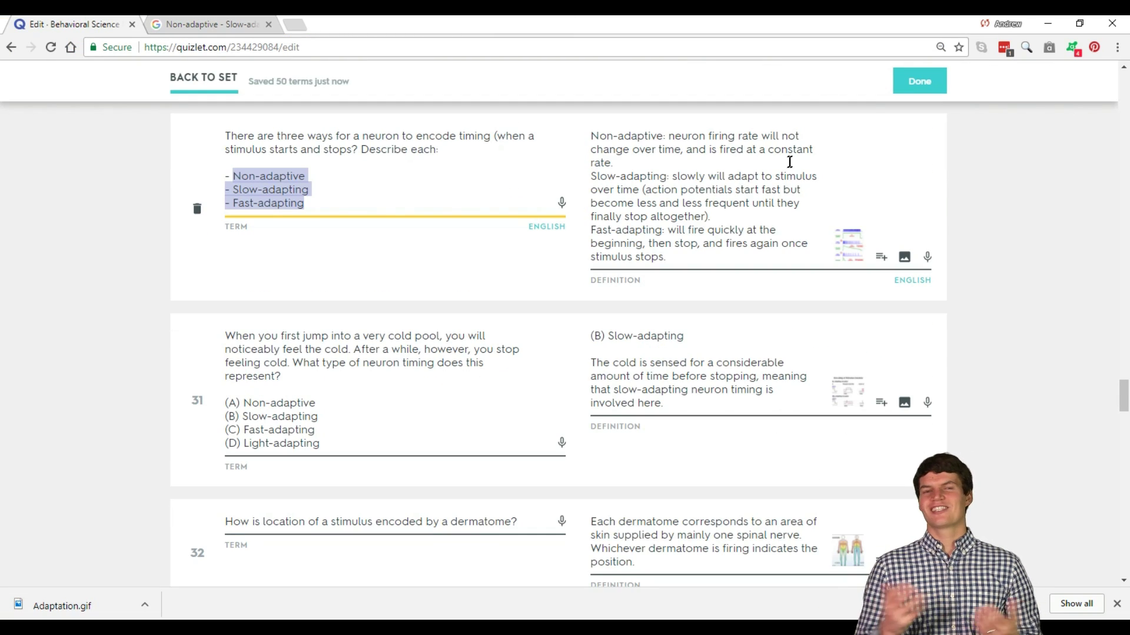
pyautogui.click(904, 83)
pyautogui.click(306, 382)
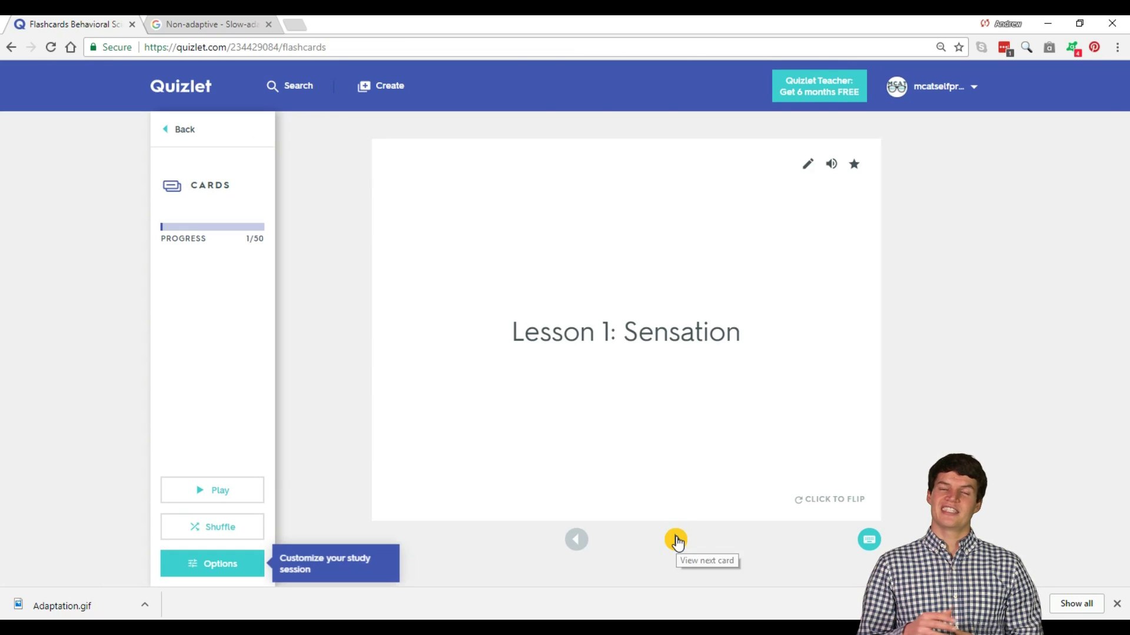
# Move to the binocular-cue card, check its answer and star it.
pyautogui.click(676, 540)
pyautogui.click(676, 540)
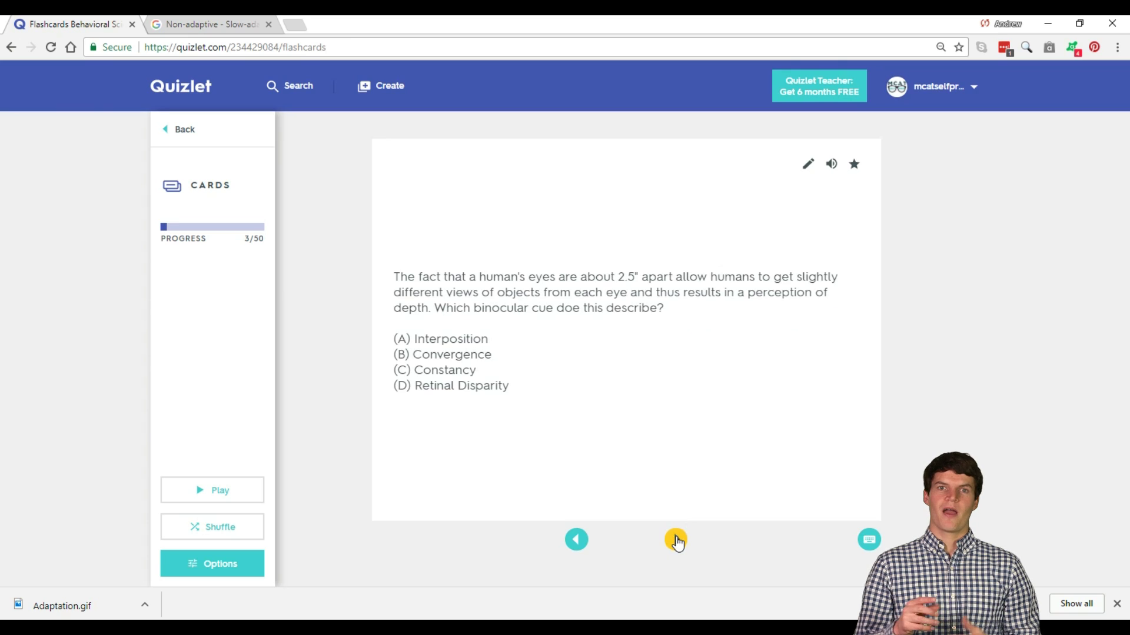
pyautogui.click(686, 512)
pyautogui.click(686, 512)
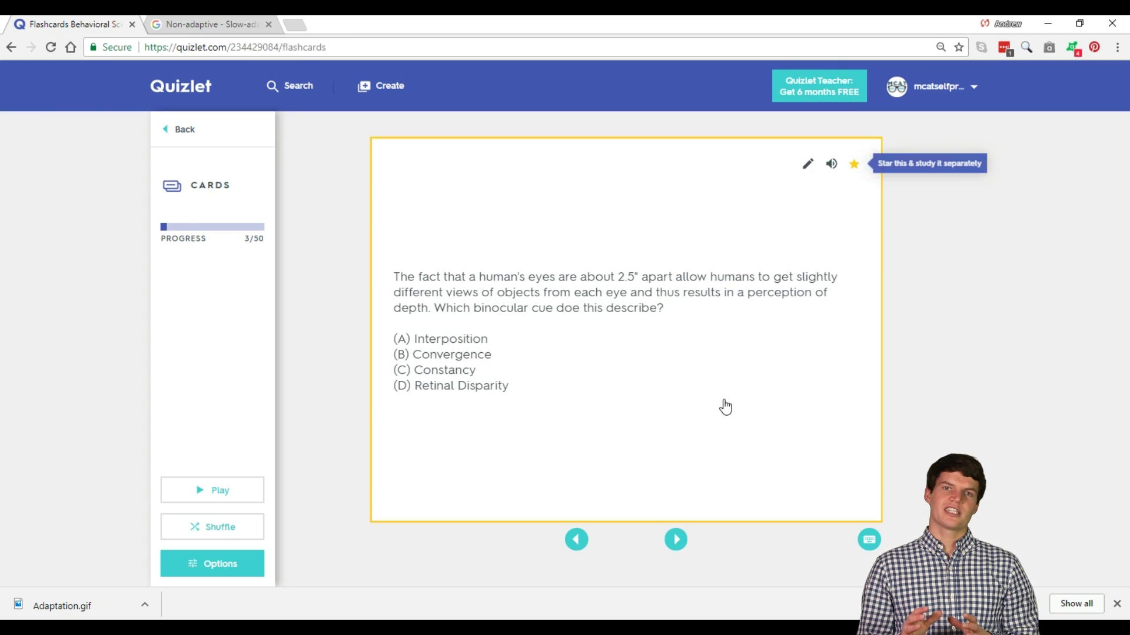
pyautogui.click(675, 542)
pyautogui.click(678, 516)
pyautogui.click(677, 516)
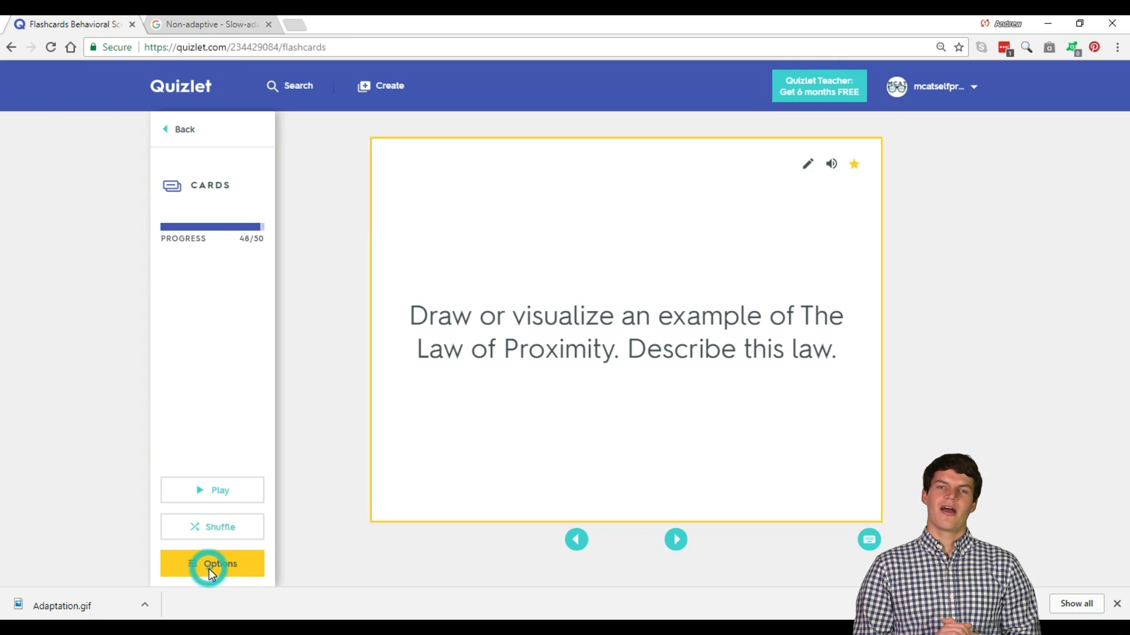
# Study Starred cards only, then review and unstar the first card and the motorcycles card.
pyautogui.click(210, 569)
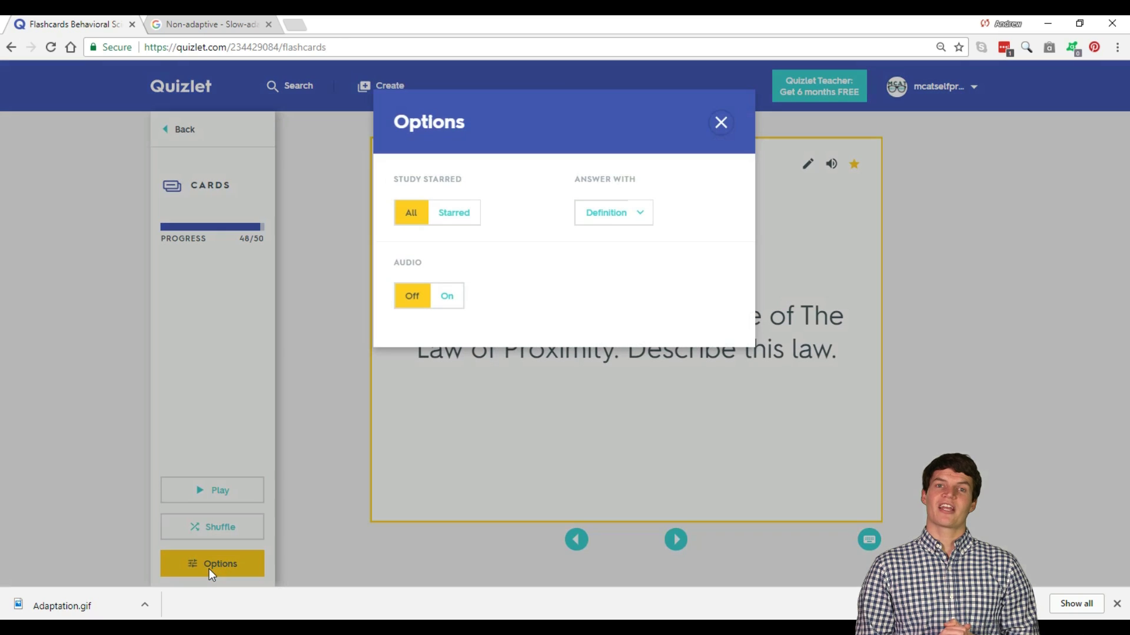
pyautogui.click(446, 224)
pyautogui.click(716, 512)
pyautogui.click(716, 512)
pyautogui.click(854, 167)
pyautogui.click(677, 539)
pyautogui.click(686, 502)
pyautogui.click(686, 502)
pyautogui.click(854, 165)
# Review and unstar the Constancy and sensory-adaptation starred cards.
pyautogui.click(676, 540)
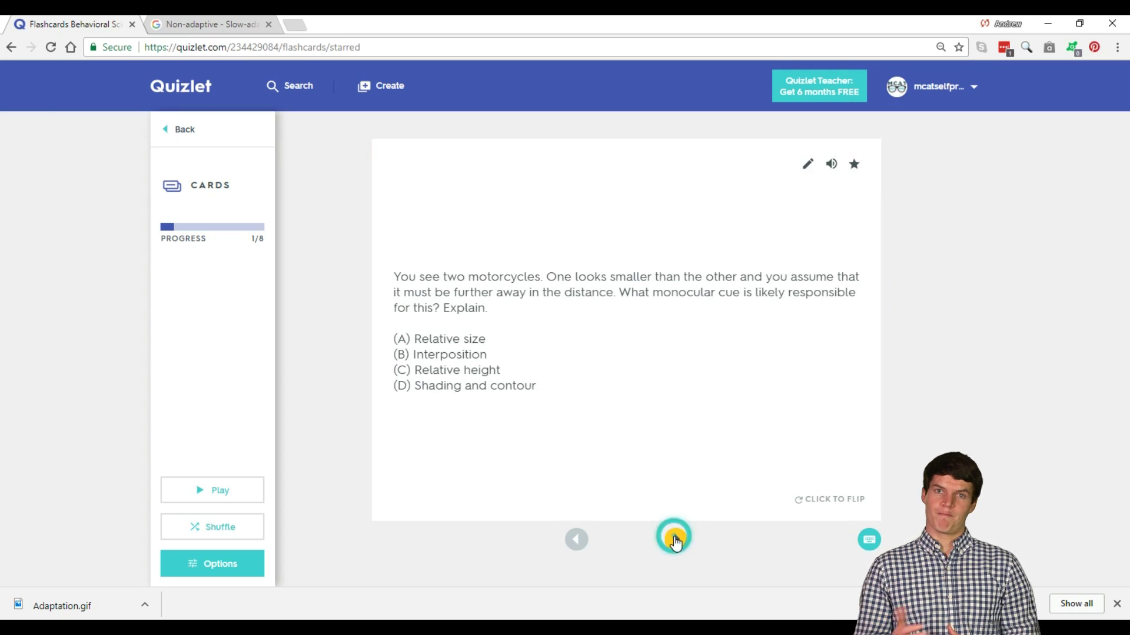
pyautogui.click(675, 511)
pyautogui.click(676, 510)
pyautogui.click(853, 164)
pyautogui.click(674, 539)
pyautogui.click(683, 511)
pyautogui.click(682, 511)
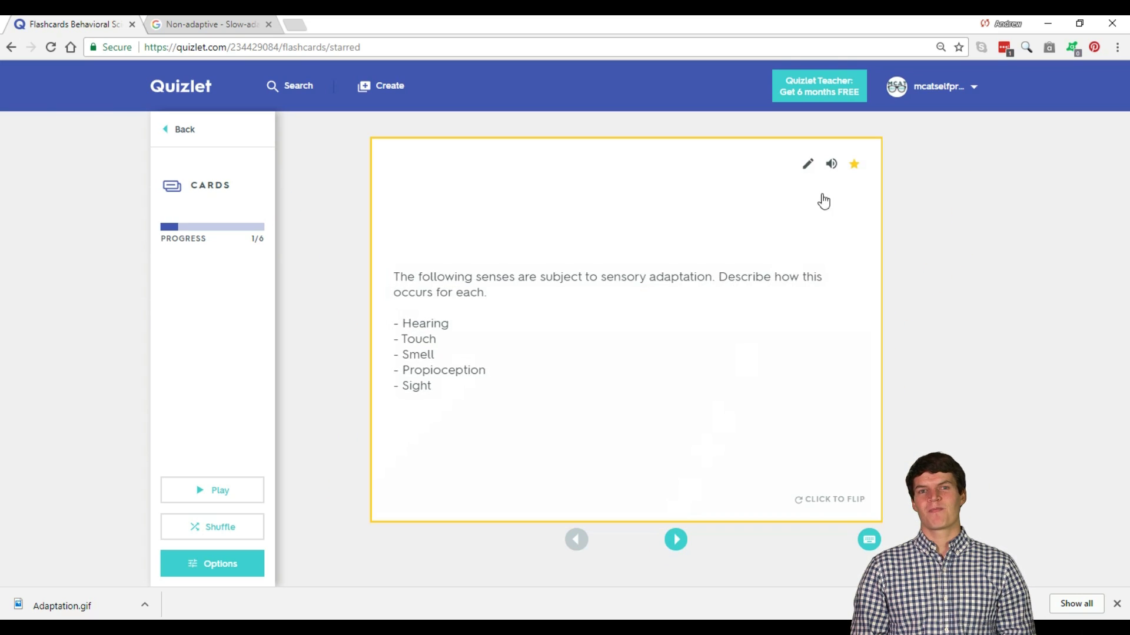
pyautogui.click(853, 164)
# Review and unstar the next card and the cold-pool card, then check the Signal Detection card.
pyautogui.click(675, 540)
pyautogui.click(683, 512)
pyautogui.click(687, 517)
pyautogui.click(854, 164)
pyautogui.click(674, 539)
pyautogui.click(676, 517)
pyautogui.click(676, 517)
pyautogui.click(854, 165)
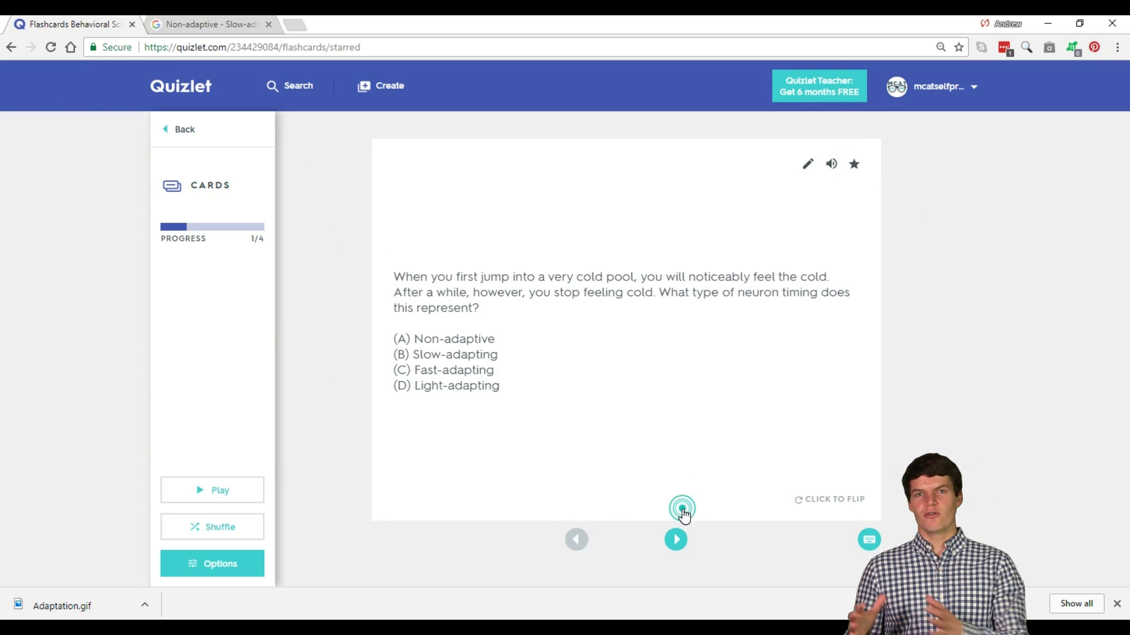
pyautogui.click(675, 539)
pyautogui.click(689, 511)
pyautogui.click(689, 510)
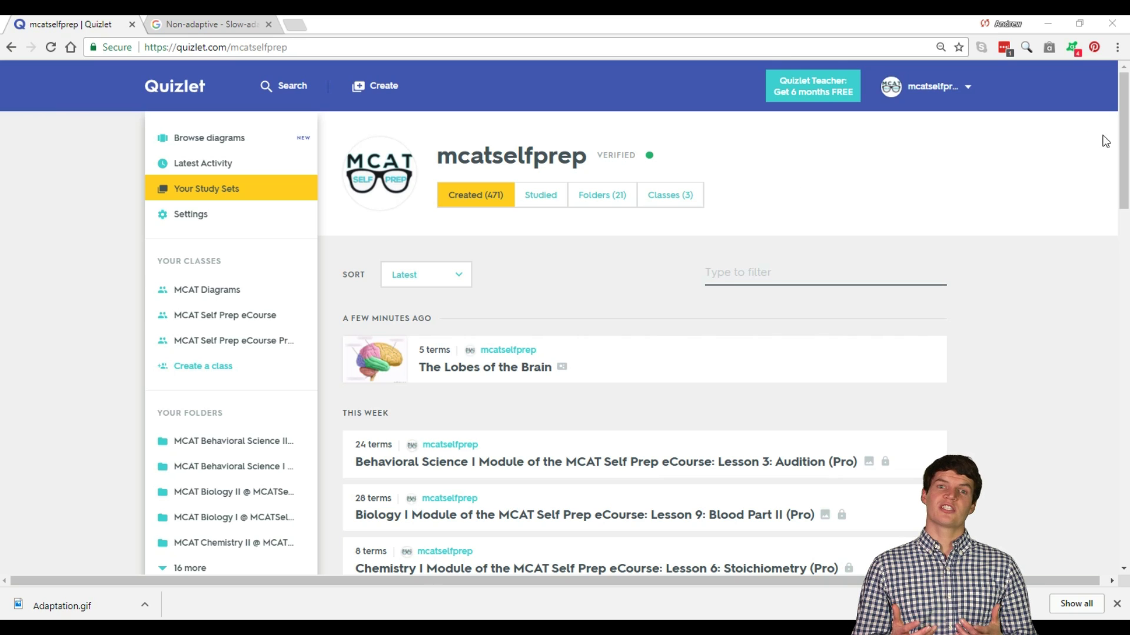
# Scroll the sidebar and open the Create a folder dialog.
pyautogui.moveTo(1122, 144); pyautogui.dragTo(1123, 172)
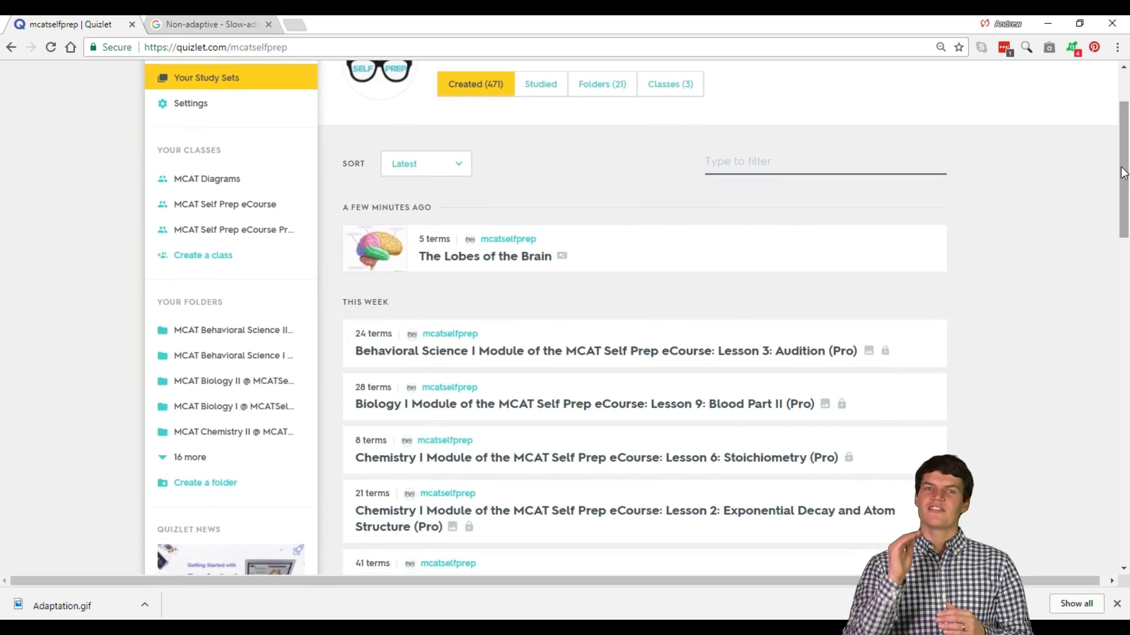
pyautogui.click(223, 484)
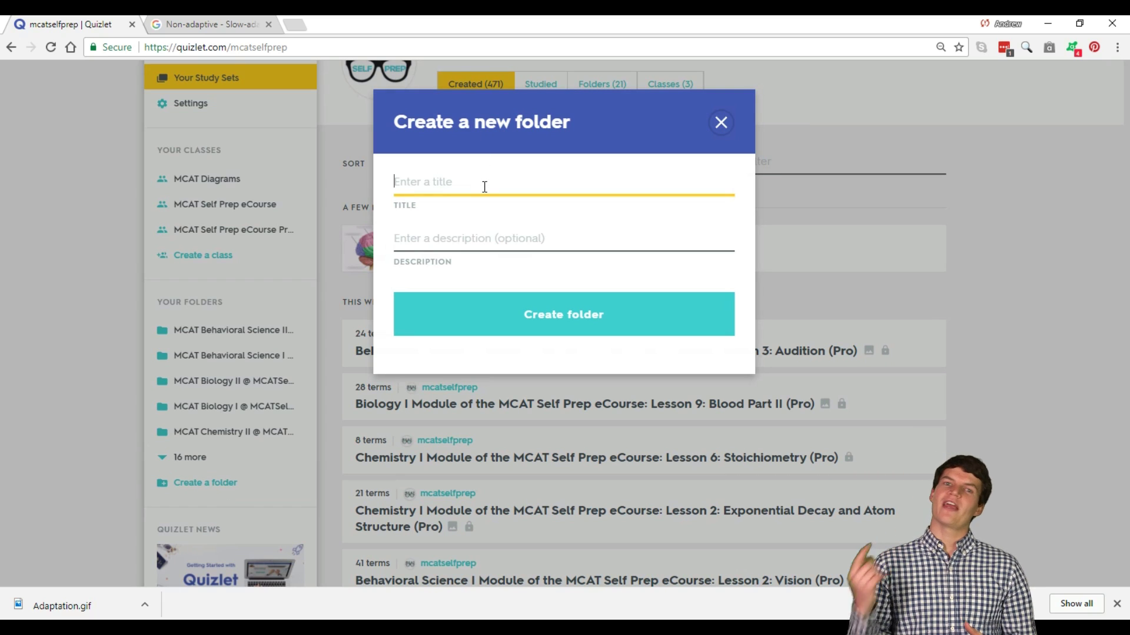
# Enter 'MC' as the folder title, then switch to the Chrome window showing the Folders tab.
pyautogui.write('MCAT Behavioral Science I')
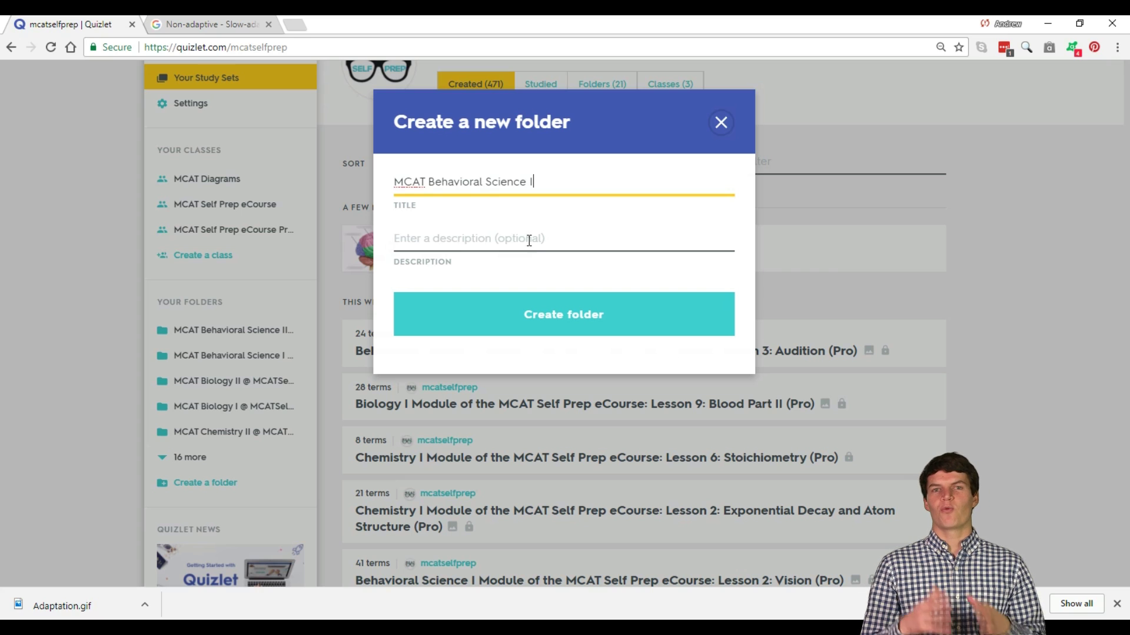
pyautogui.click(540, 306)
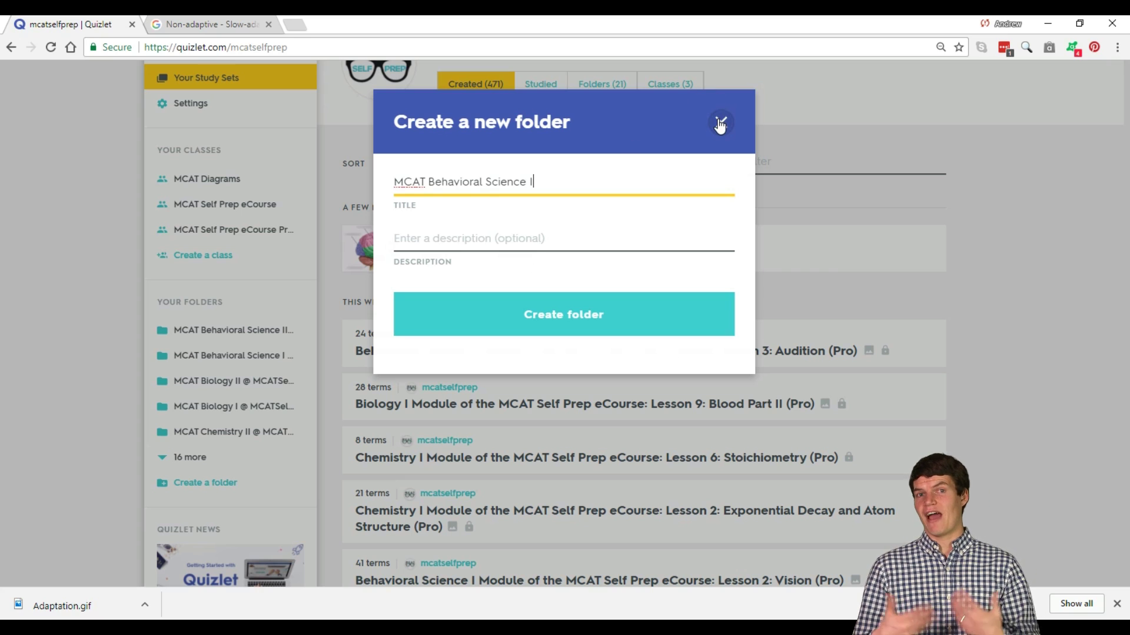
pyautogui.moveTo(345, 615)
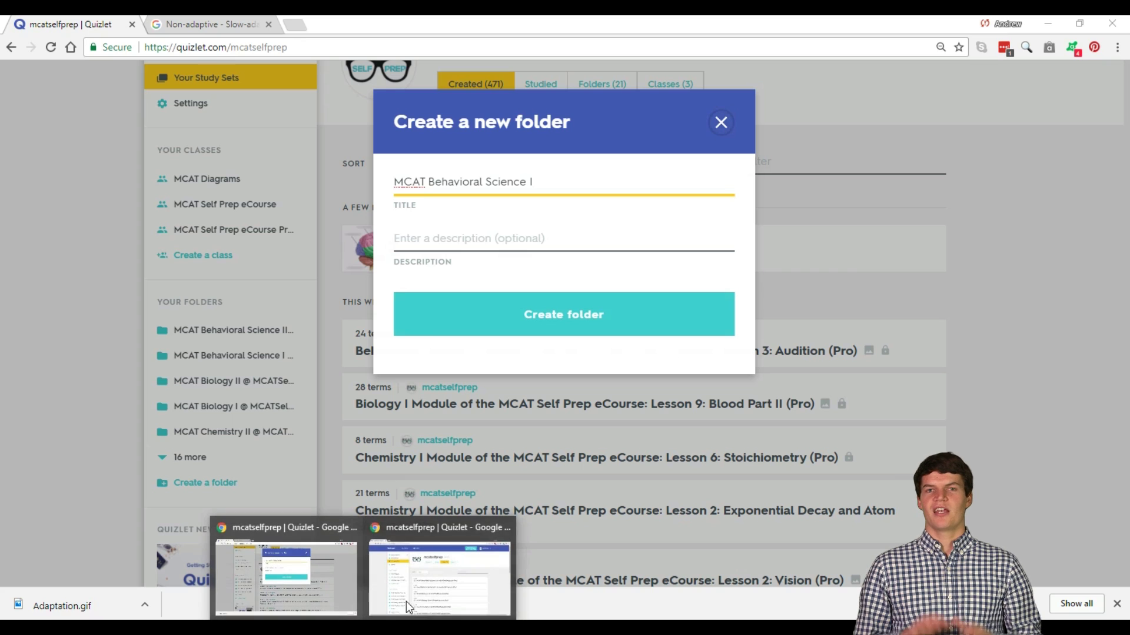
pyautogui.click(425, 600)
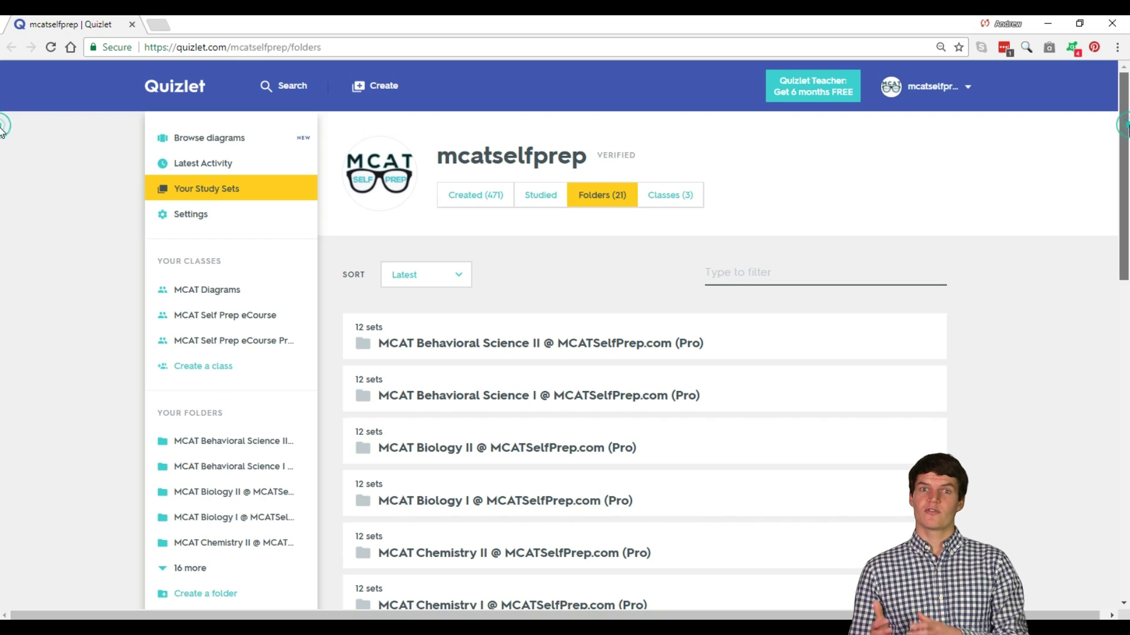
# Browse down the 21 folders and open MCAT Physics I @ MCATSelfPrep.com (Pro).
pyautogui.scroll(-1, 1128, 131)
pyautogui.scroll(-3, 1128, 131)
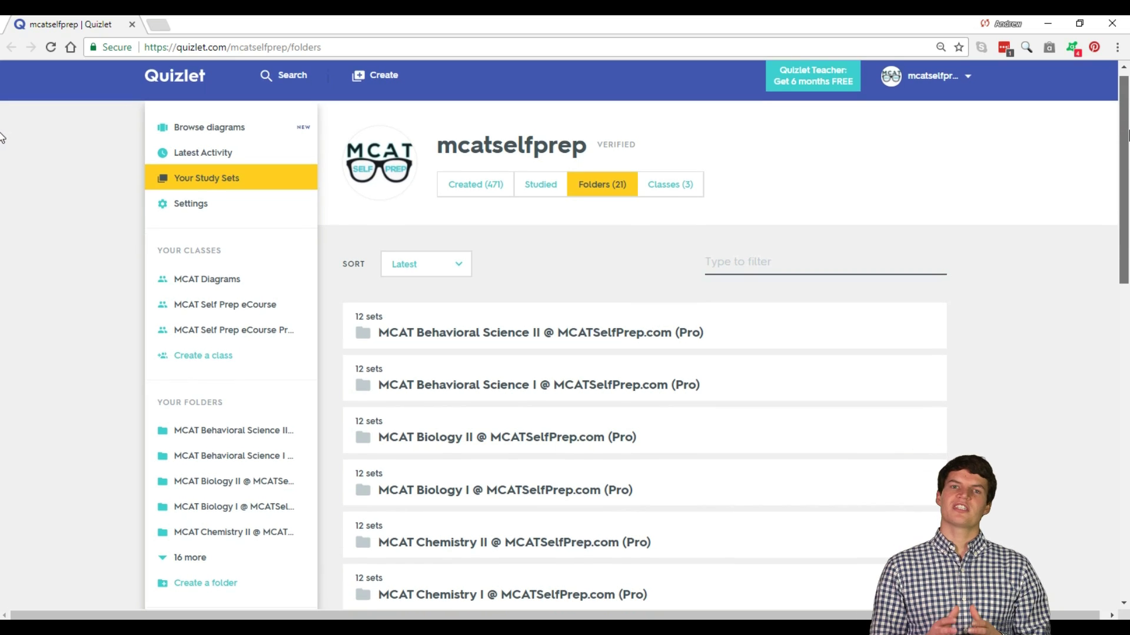
pyautogui.scroll(-2, 1, 140)
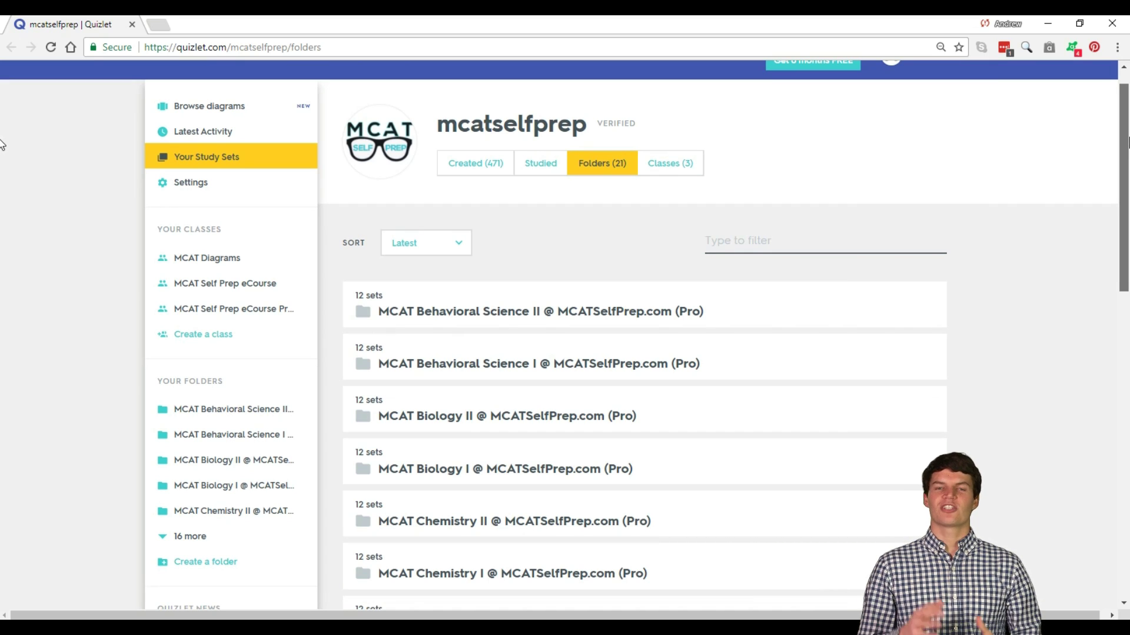
pyautogui.scroll(-3, 2, 144)
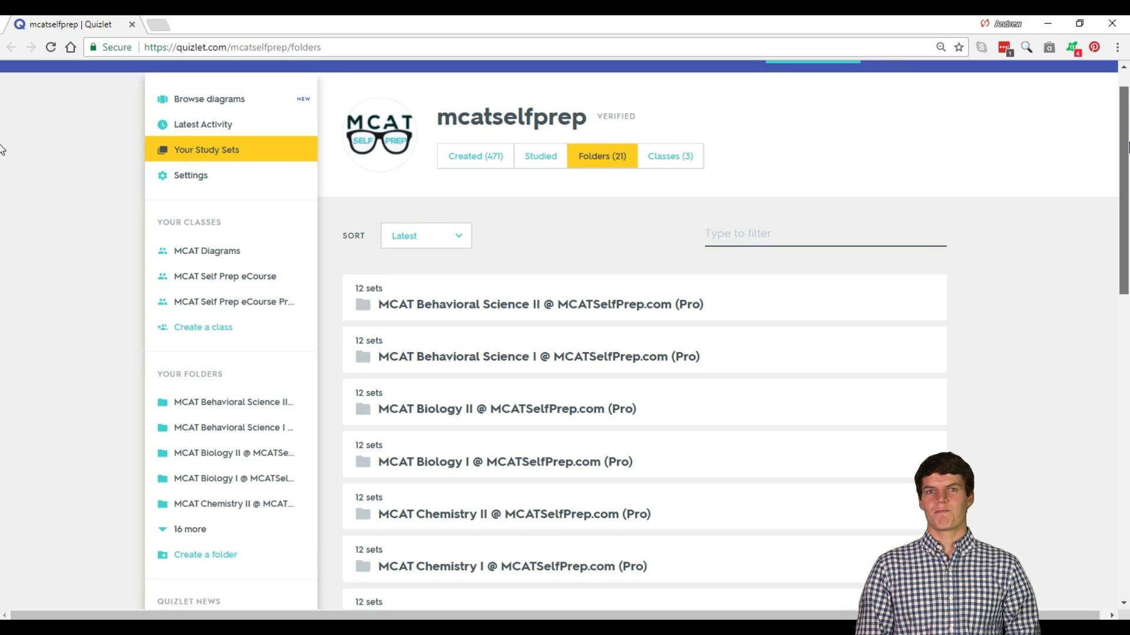
pyautogui.scroll(-3, 2, 176)
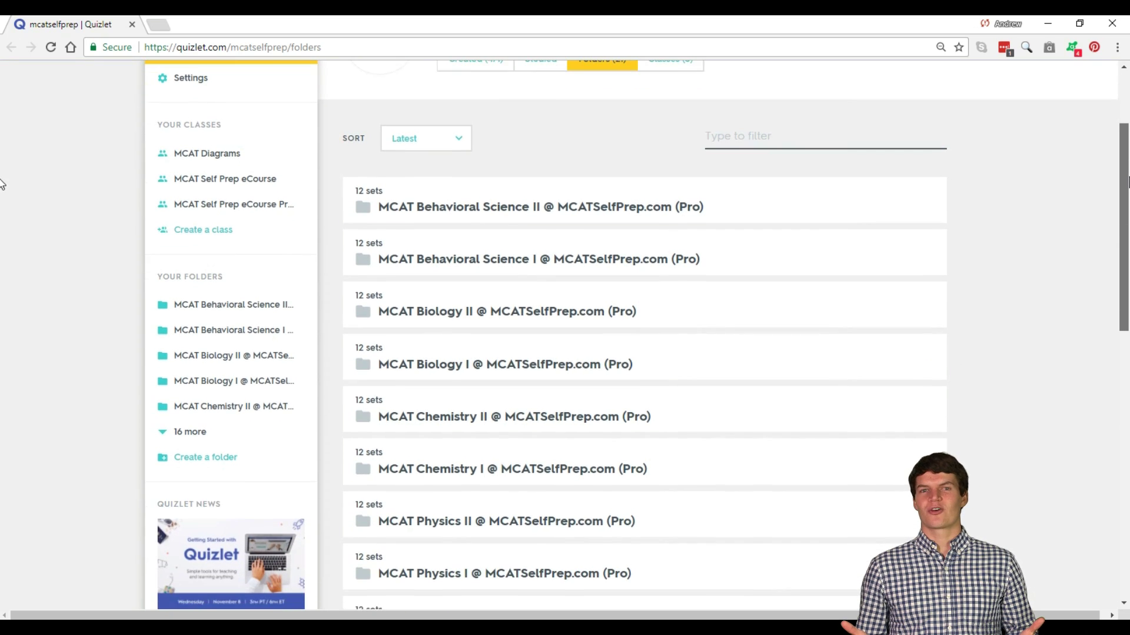
pyautogui.scroll(-3, 2, 212)
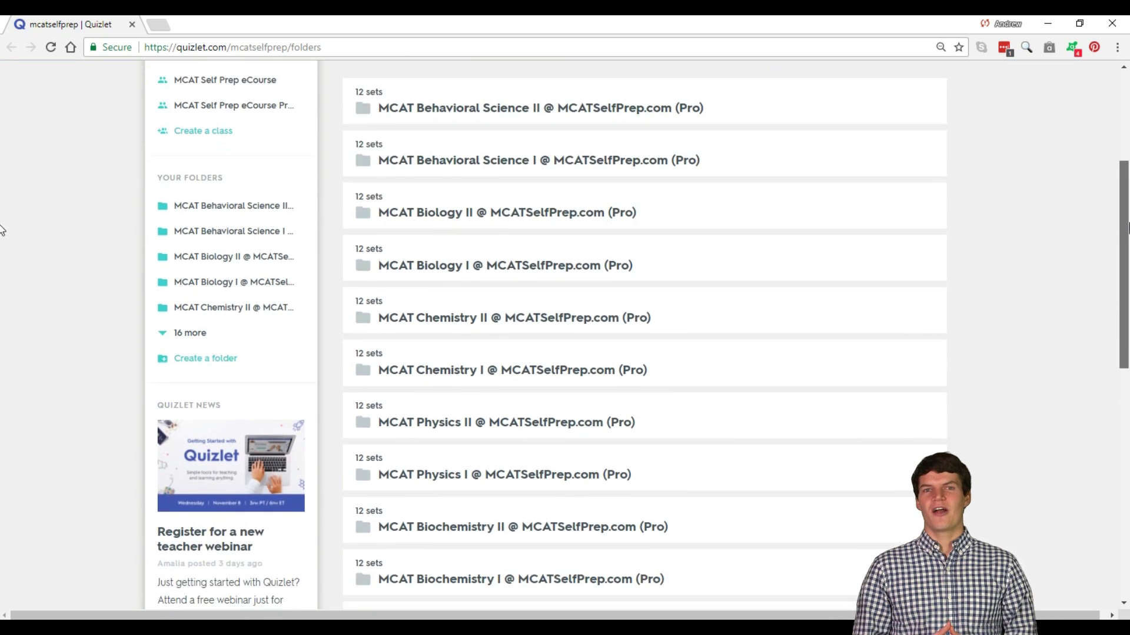
pyautogui.scroll(-4, 1, 287)
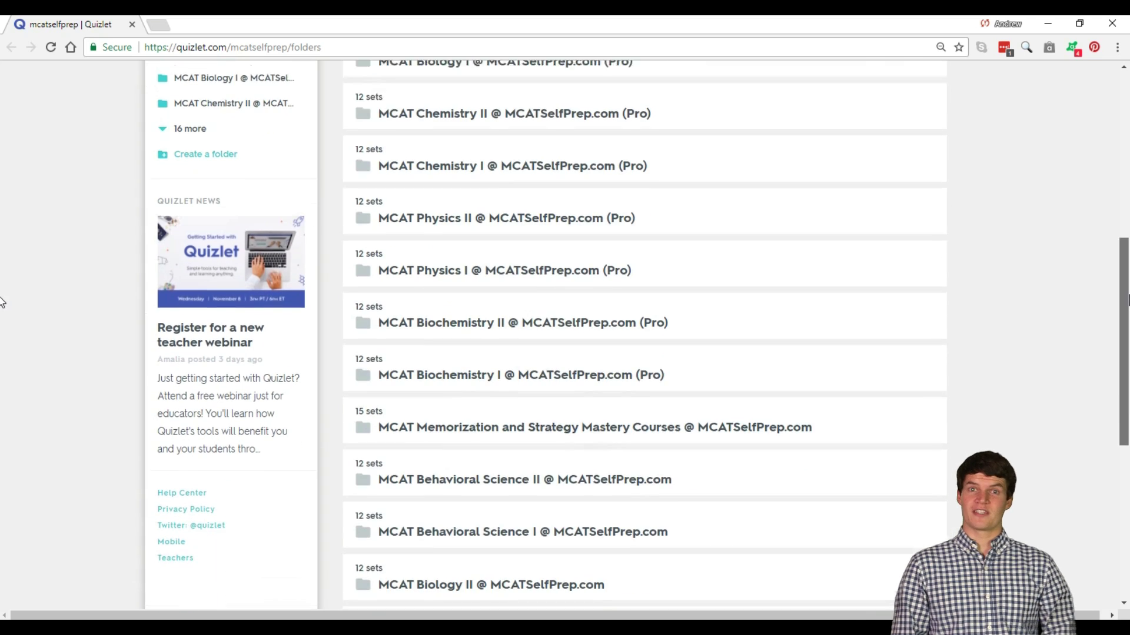
pyautogui.moveTo(1127, 356); pyautogui.dragTo(1093, 198)
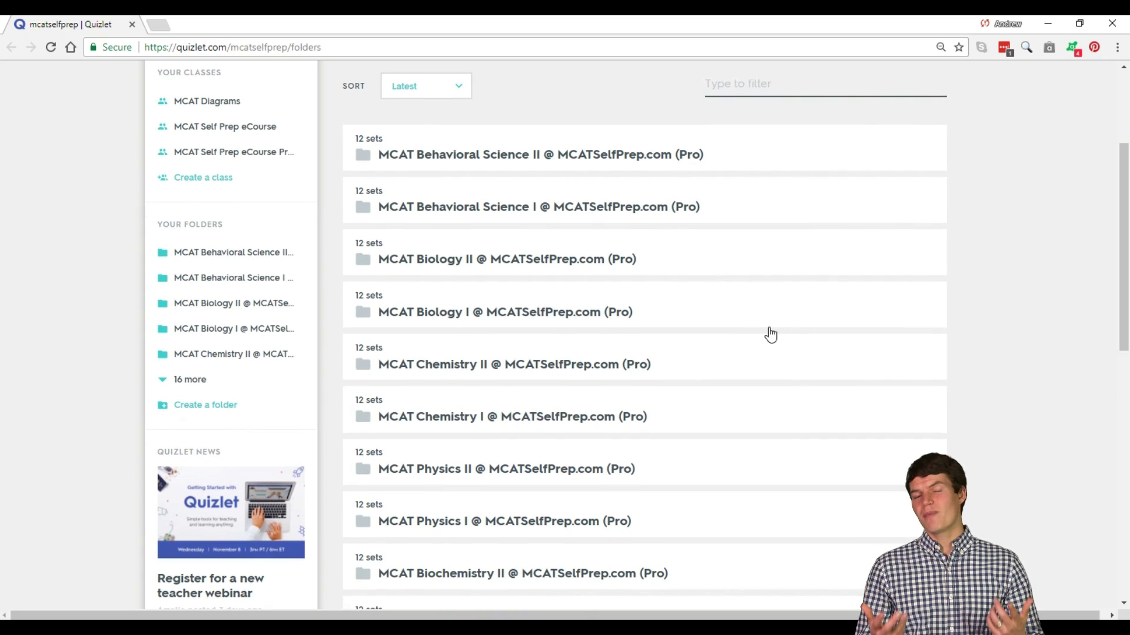
pyautogui.click(649, 520)
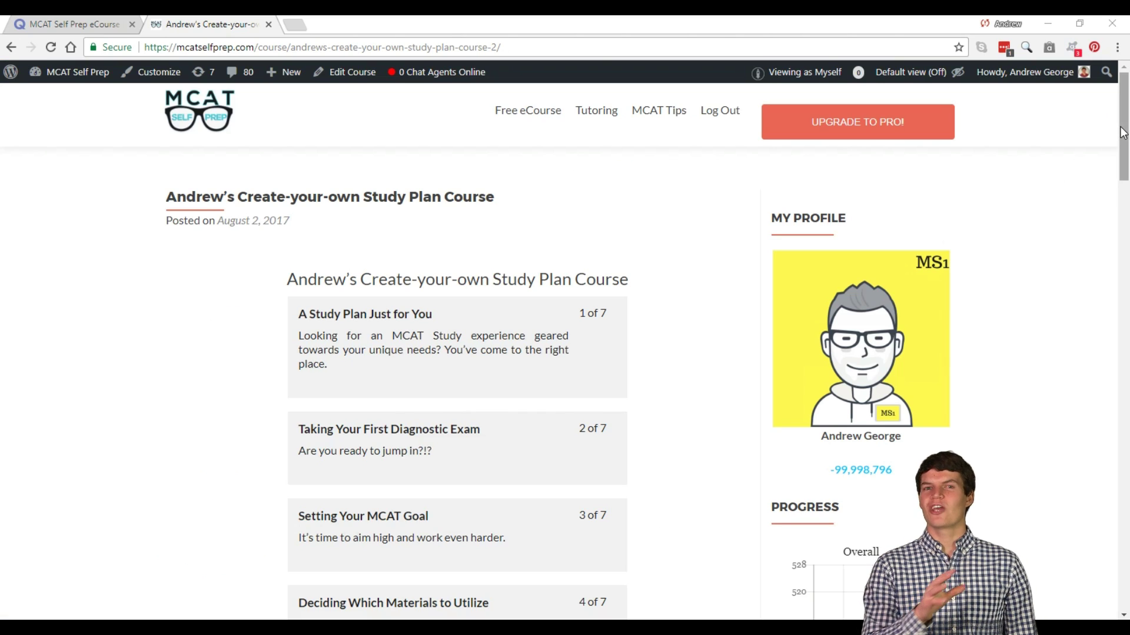
# On the Study Plan Course page, open lesson 5, The MCAT Self Prep Advanced Review System.
pyautogui.scroll(-1, 1122, 141)
pyautogui.scroll(-3, 1124, 156)
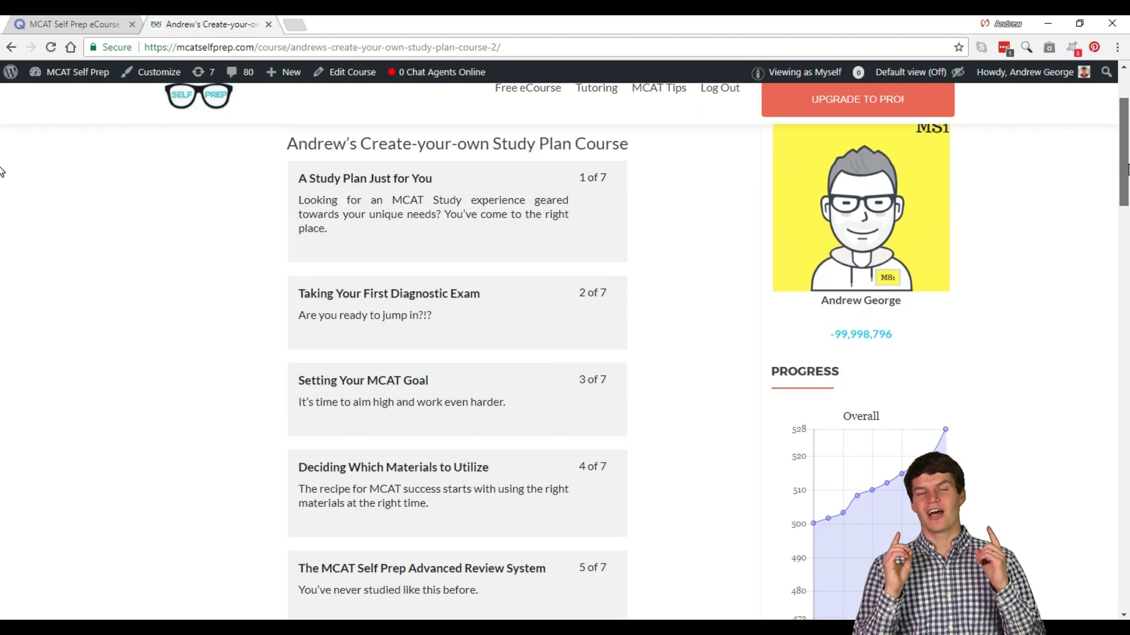
pyautogui.moveTo(1128, 176); pyautogui.dragTo(1127, 215)
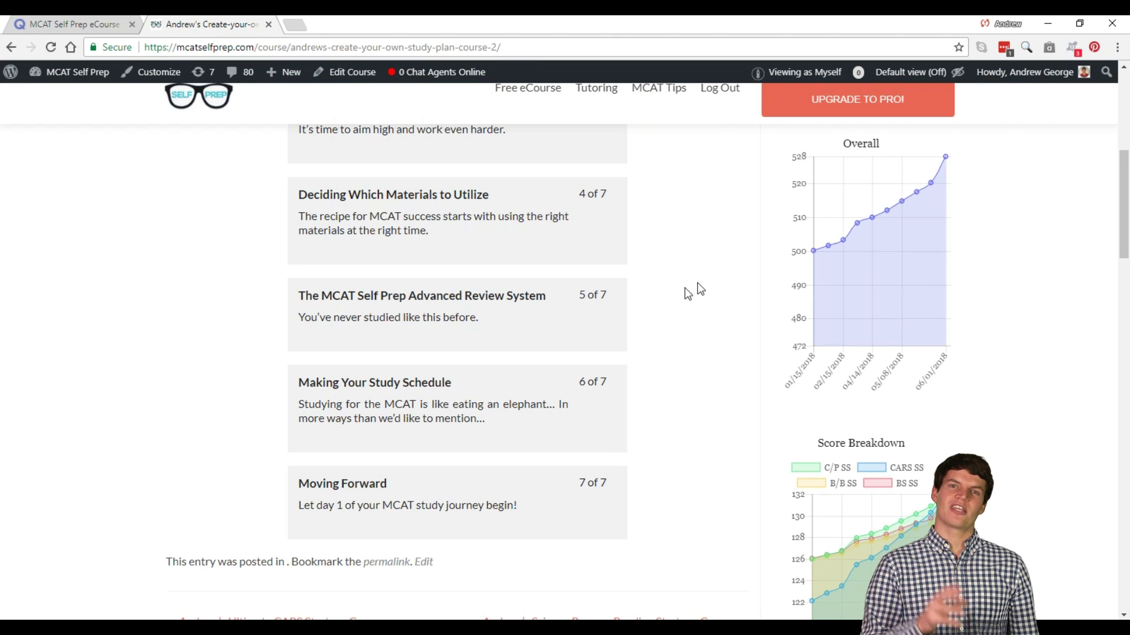
pyautogui.click(547, 330)
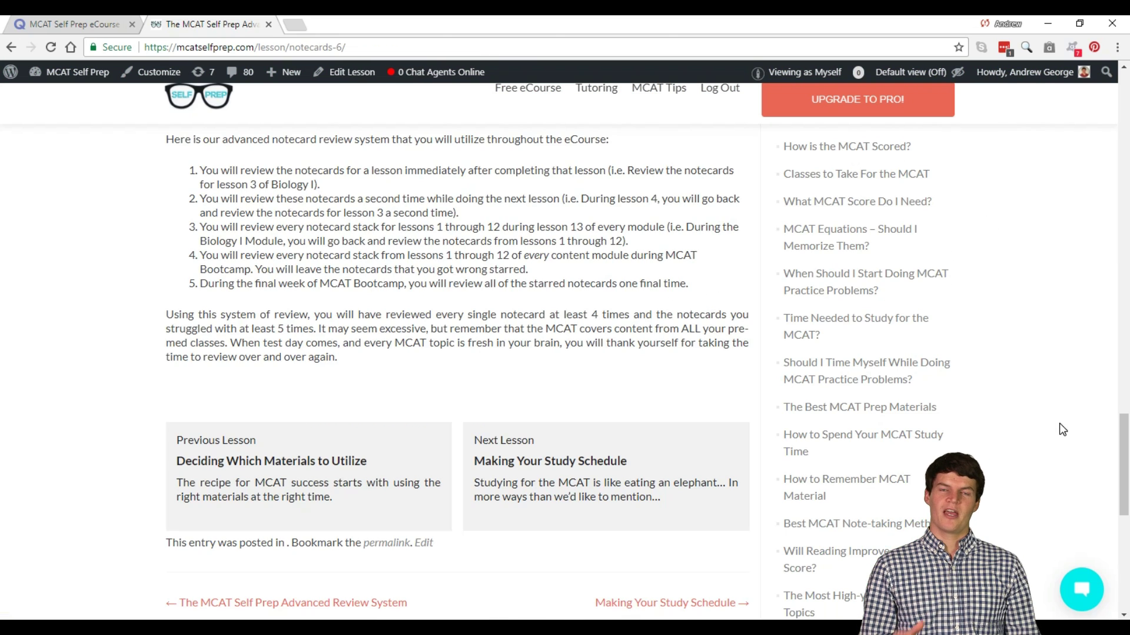